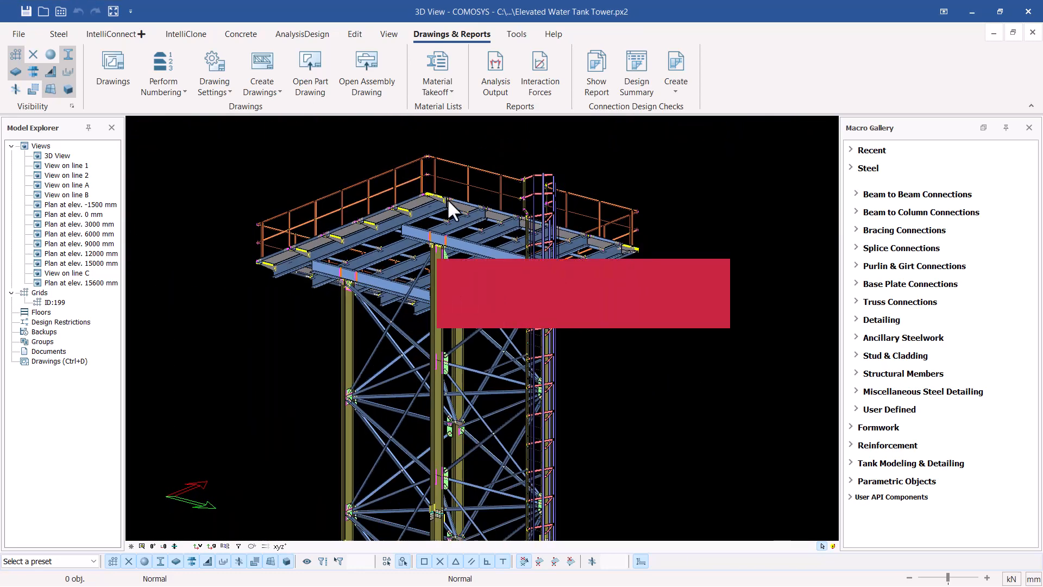
# Examine the water tank tower's top platform, handrails and caged ladder up close, including from below.
pyautogui.scroll(5, 443, 193)
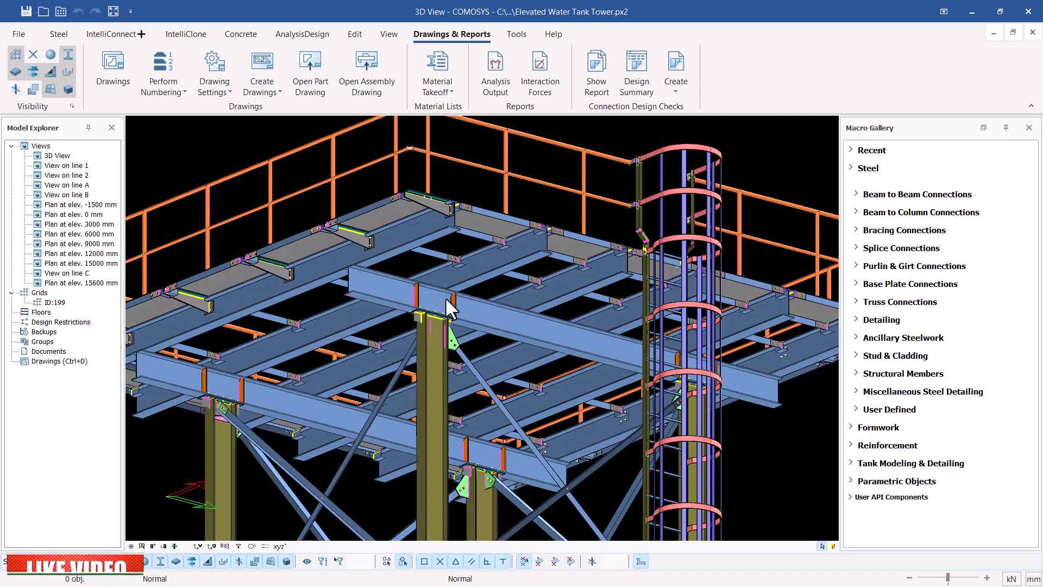
pyautogui.scroll(-2, 476, 292)
pyautogui.scroll(-1, 476, 292)
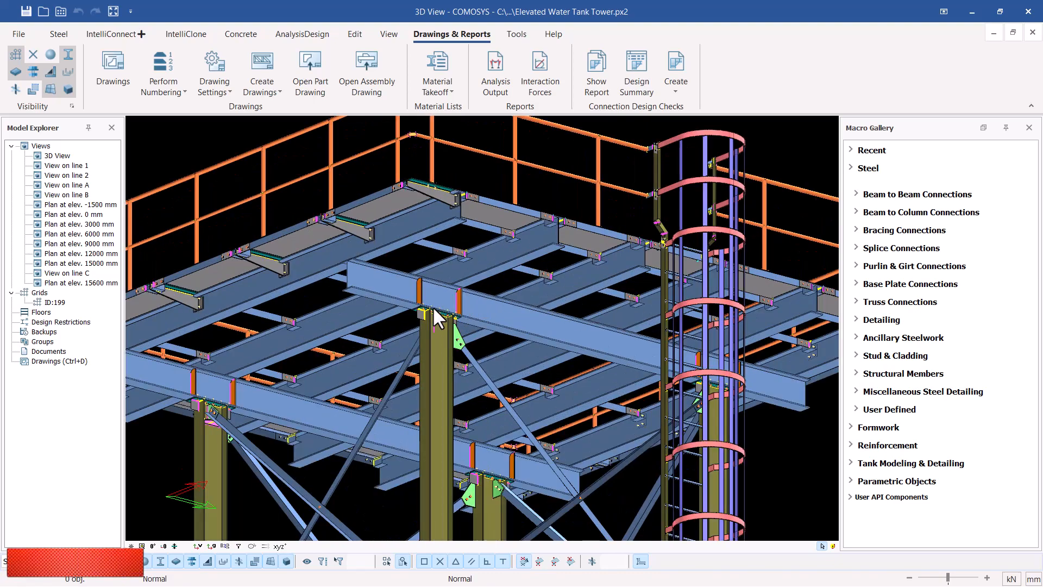
pyautogui.scroll(-1, 510, 312)
pyautogui.moveTo(511, 312); pyautogui.dragTo(584, 239, button='middle')
pyautogui.scroll(5, 601, 239)
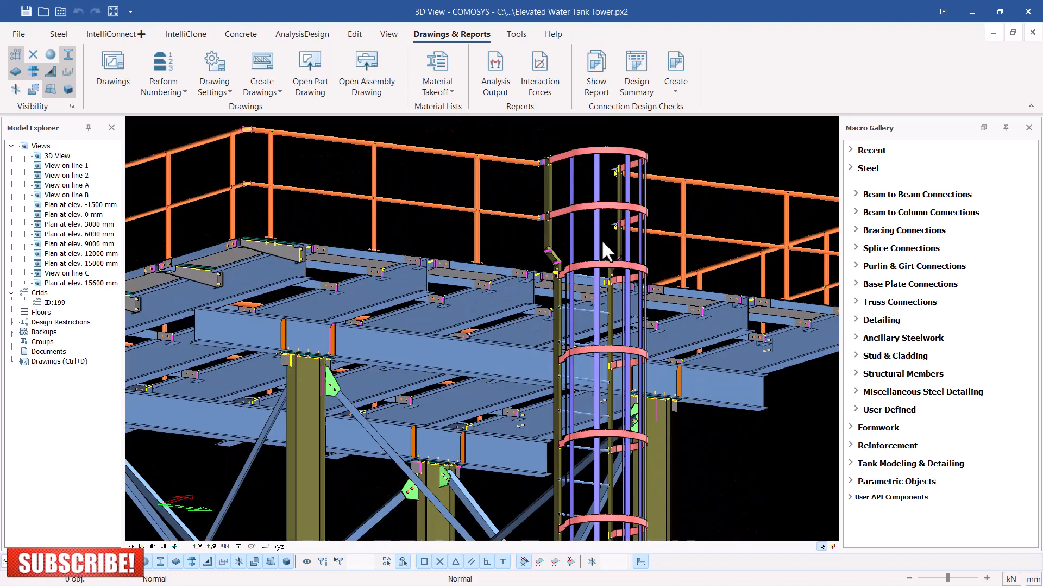
pyautogui.click(492, 296)
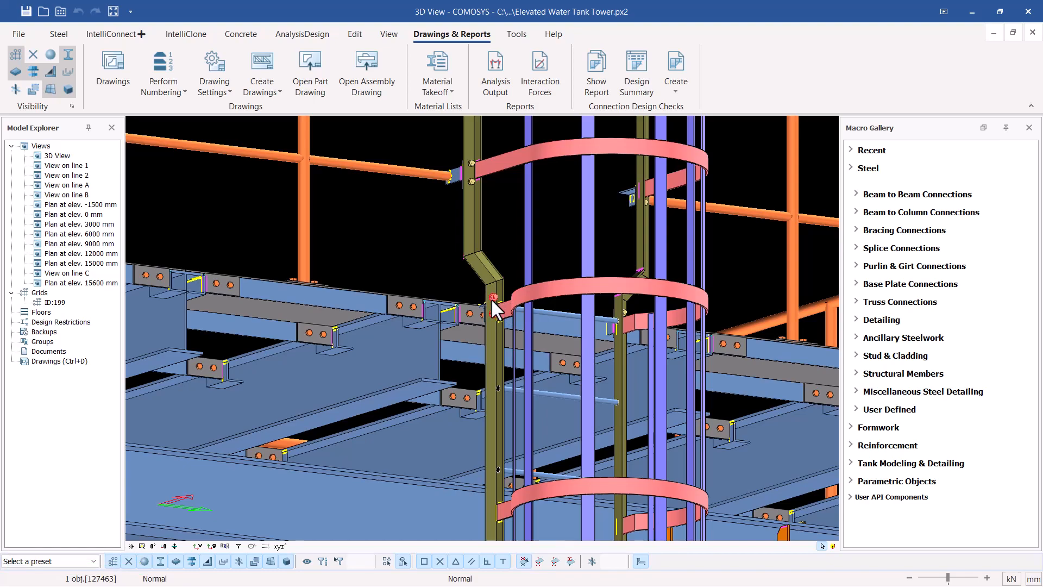
pyautogui.moveTo(491, 298); pyautogui.dragTo(609, 226, button='middle')
pyautogui.scroll(-3, 603, 328)
pyautogui.scroll(-5, 608, 227)
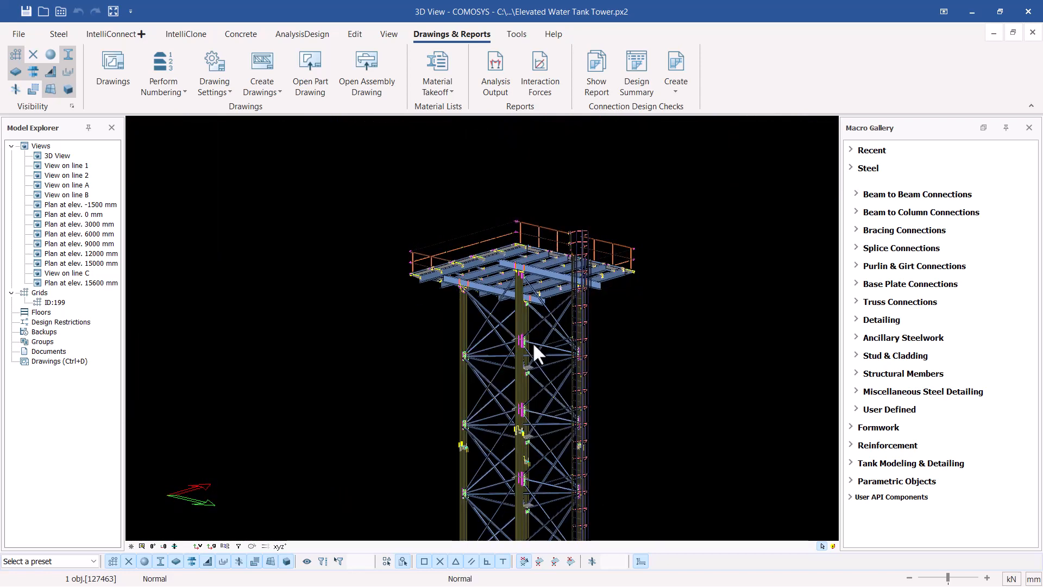
pyautogui.moveTo(533, 342); pyautogui.dragTo(494, 315, button='middle')
pyautogui.scroll(5, 494, 315)
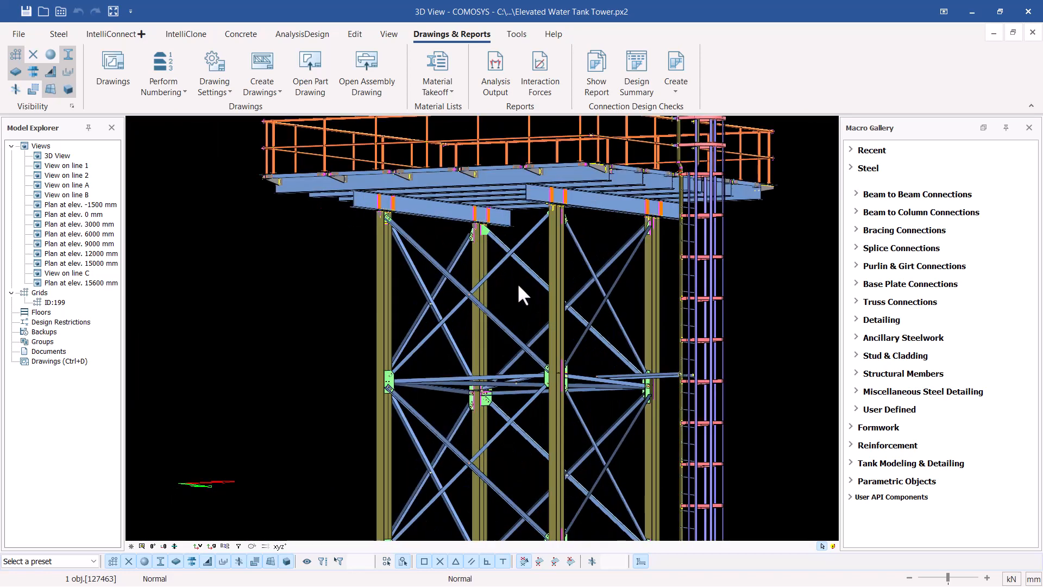
# Highlight the diagonal braces in the tower's top bay on both sides, and clear the selection.
pyautogui.moveTo(439, 249); pyautogui.dragTo(423, 353)
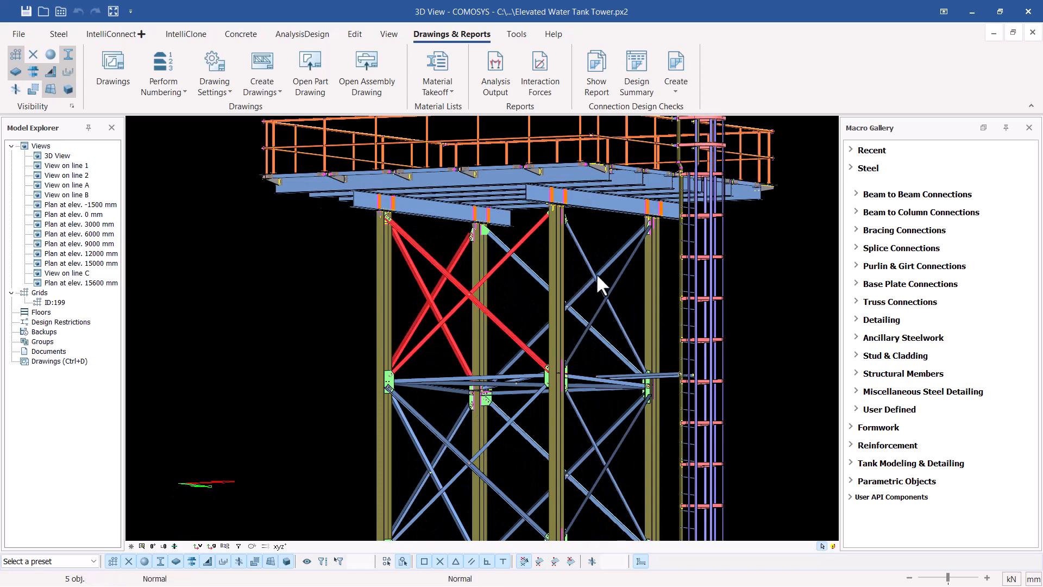
pyautogui.moveTo(597, 276); pyautogui.dragTo(588, 339)
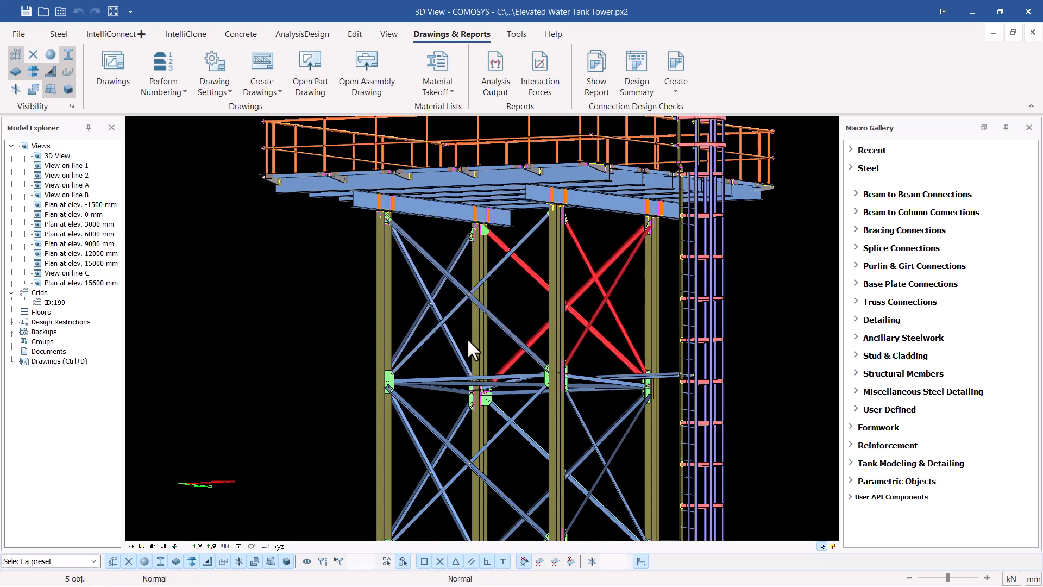
pyautogui.click(753, 265)
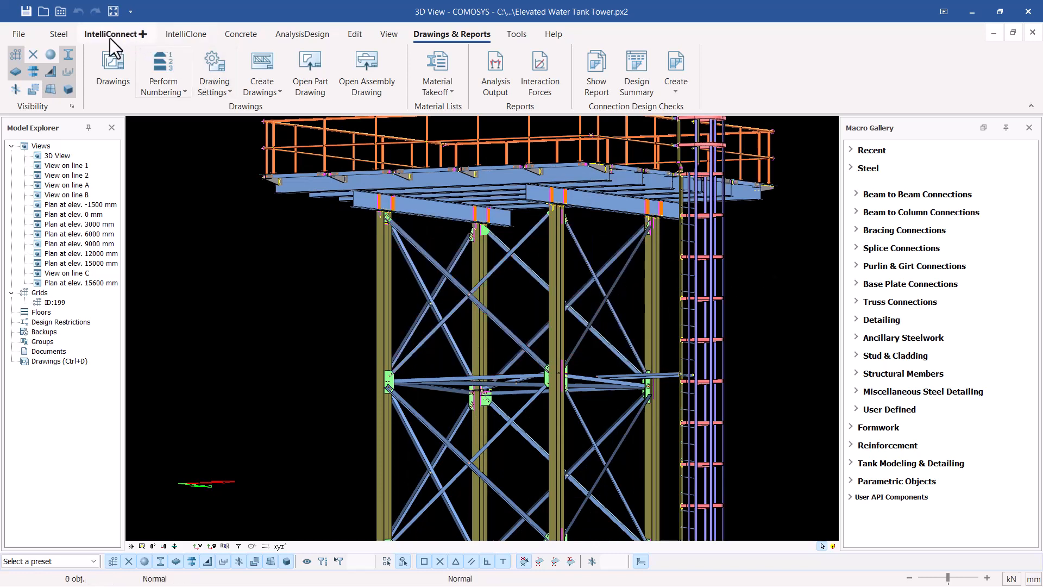
pyautogui.click(59, 35)
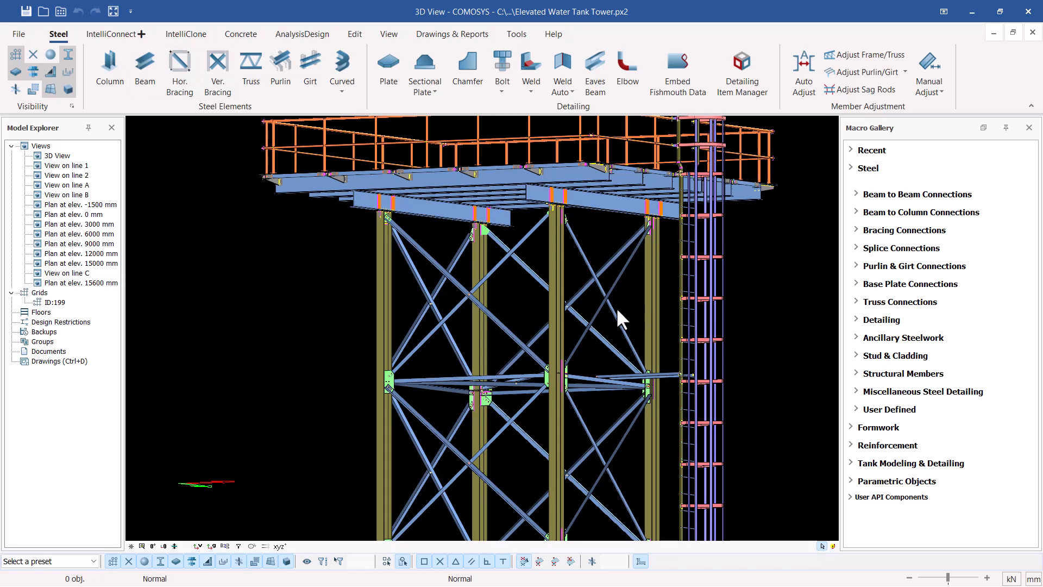
# Examine the whole tower down to its foundations, highlight the bracing in the upper bays, and clear the selection.
pyautogui.scroll(-4, 533, 311)
pyautogui.moveTo(520, 340); pyautogui.dragTo(500, 399, button='middle')
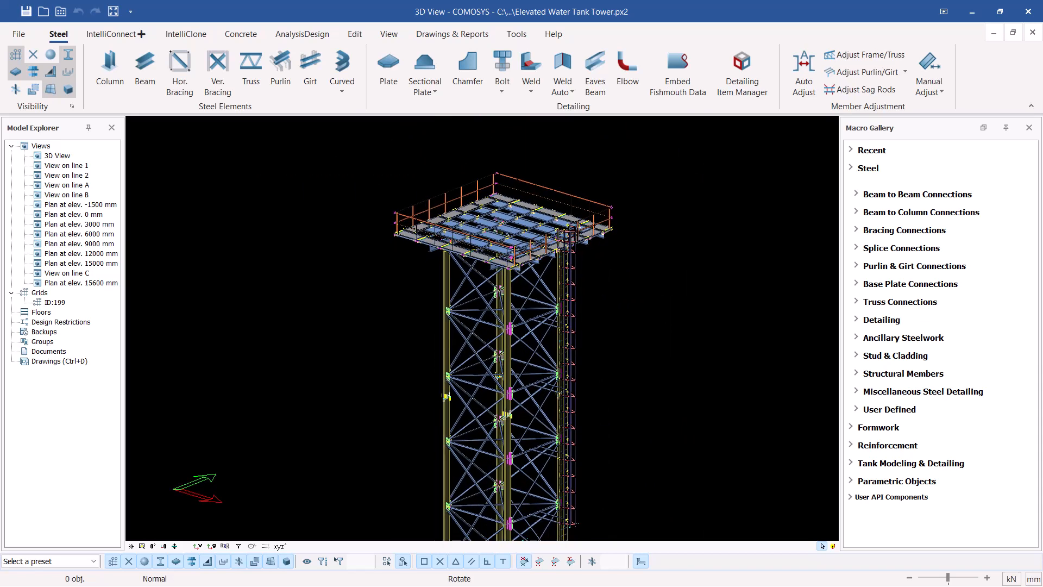
pyautogui.scroll(-4, 516, 353)
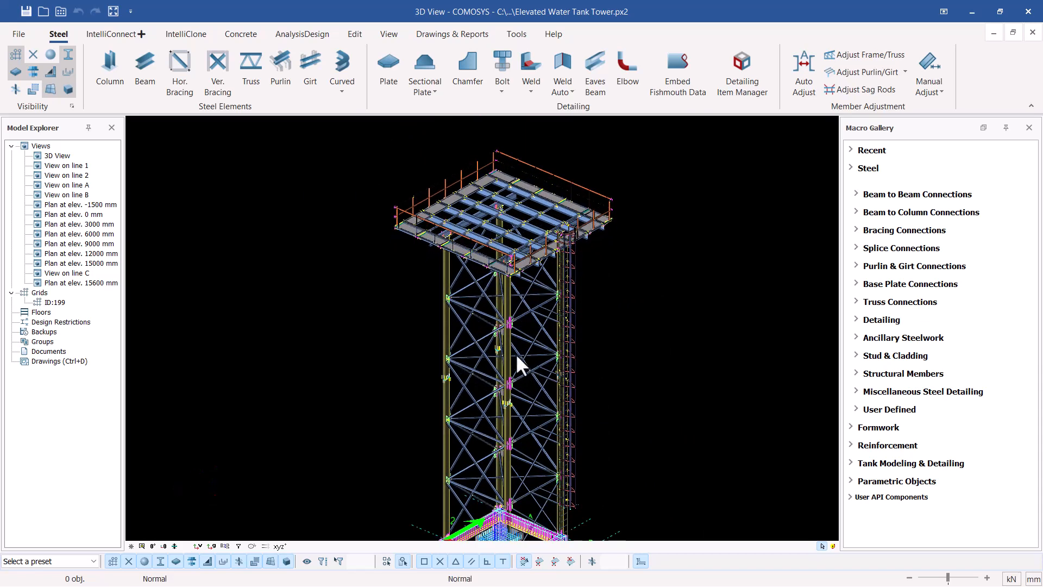
pyautogui.scroll(2, 500, 359)
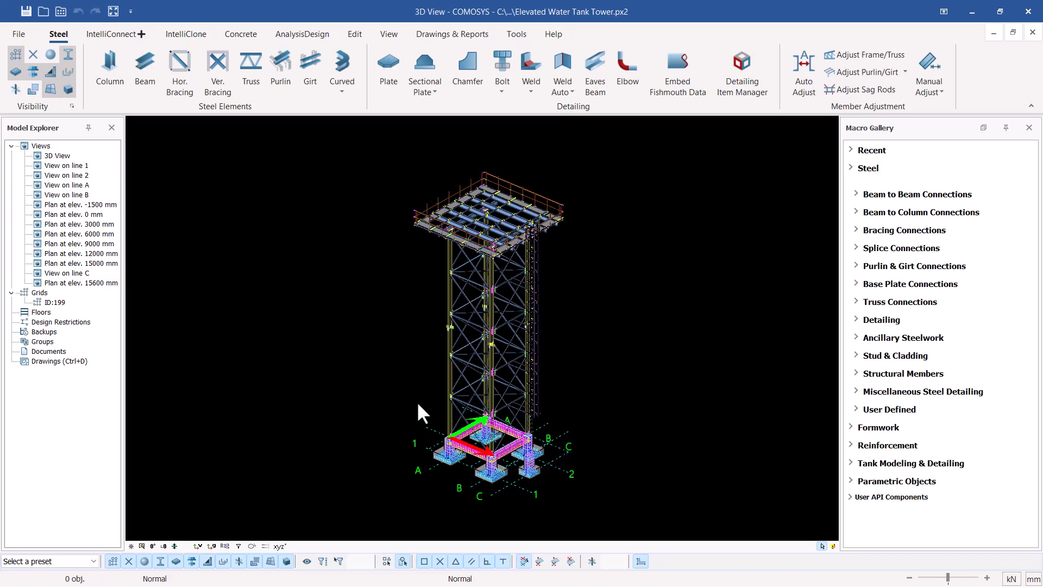
pyautogui.scroll(5, 474, 276)
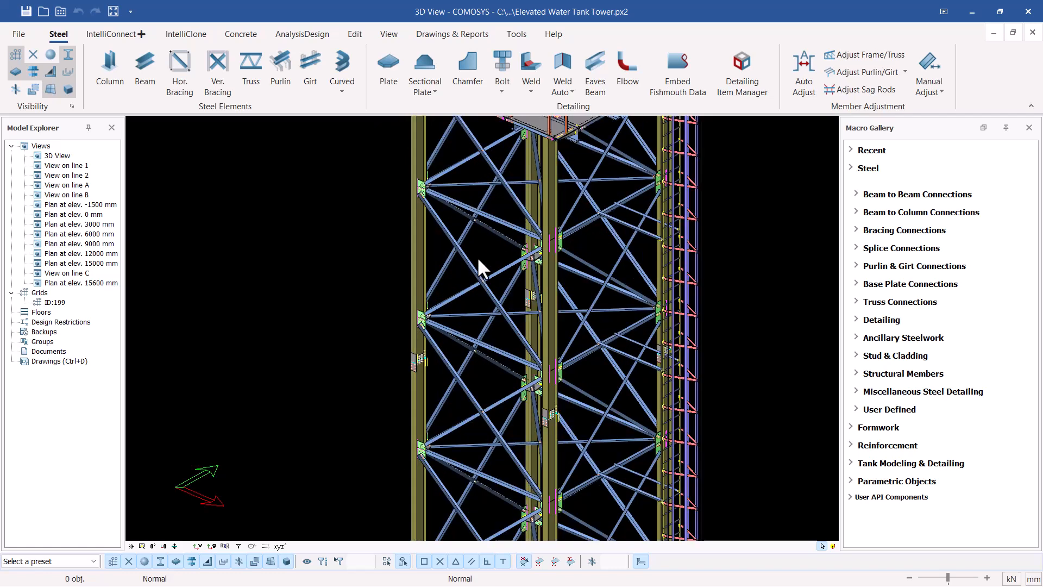
pyautogui.moveTo(490, 145); pyautogui.dragTo(464, 301)
pyautogui.scroll(-2, 508, 234)
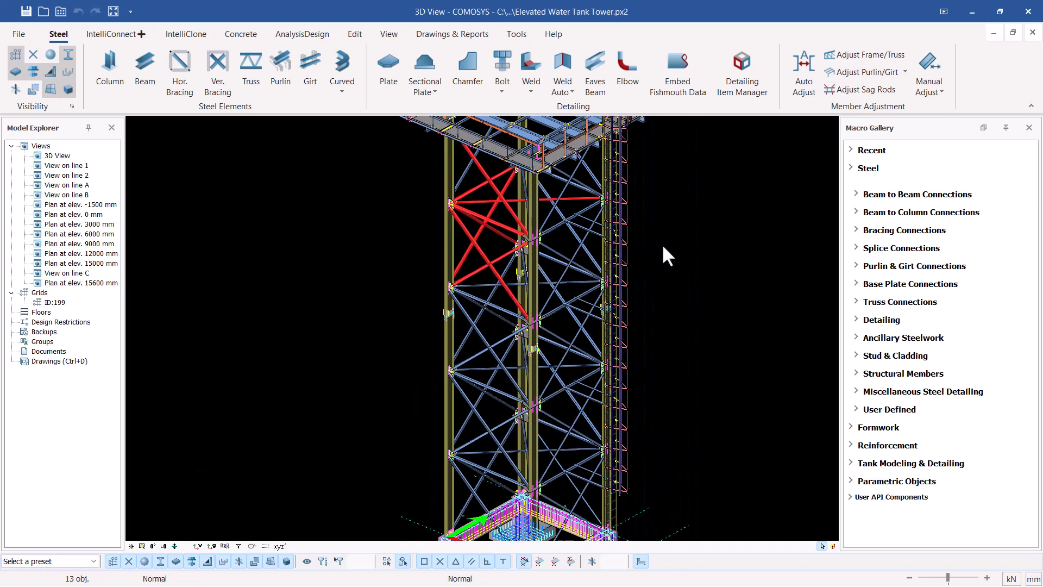
pyautogui.click(691, 237)
pyautogui.scroll(-3, 473, 332)
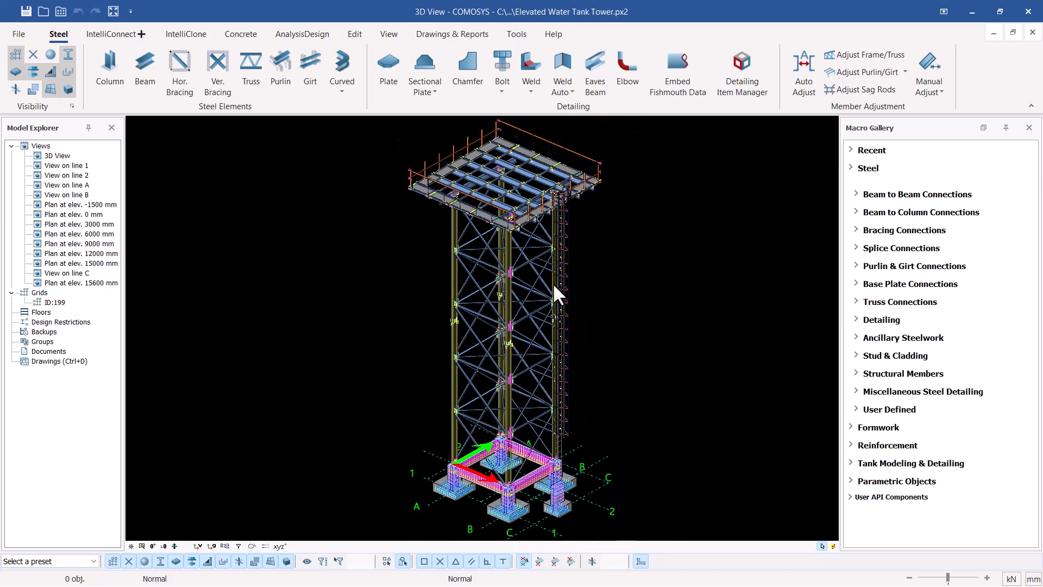
# Check the section name in the geometry properties of an upper diagonal brace, and close them unchanged.
pyautogui.scroll(5, 471, 256)
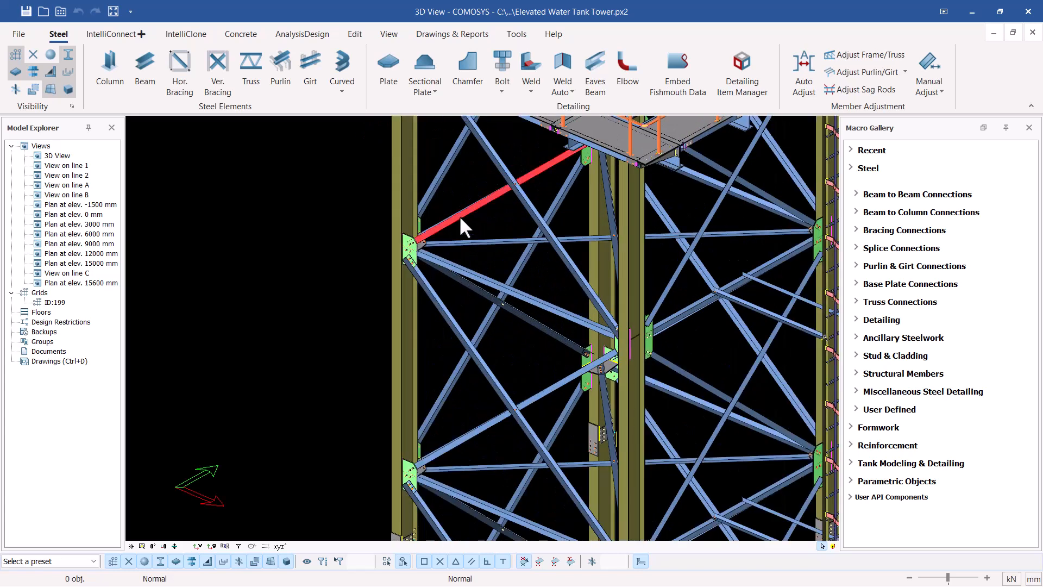
pyautogui.doubleClick(468, 212)
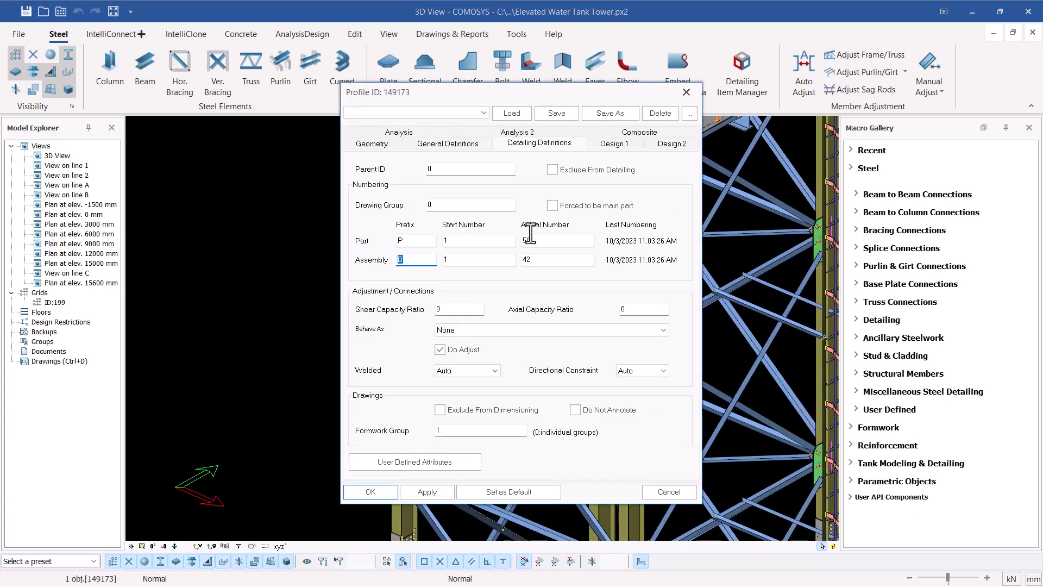
pyautogui.moveTo(611, 94); pyautogui.dragTo(748, 84)
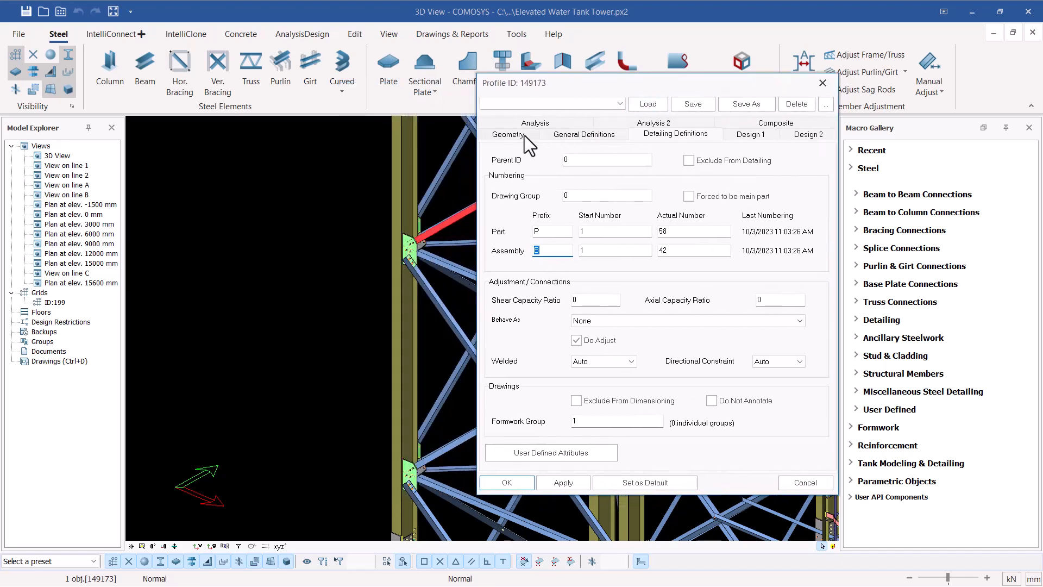
pyautogui.click(508, 134)
pyautogui.doubleClick(600, 166)
pyautogui.click(613, 168)
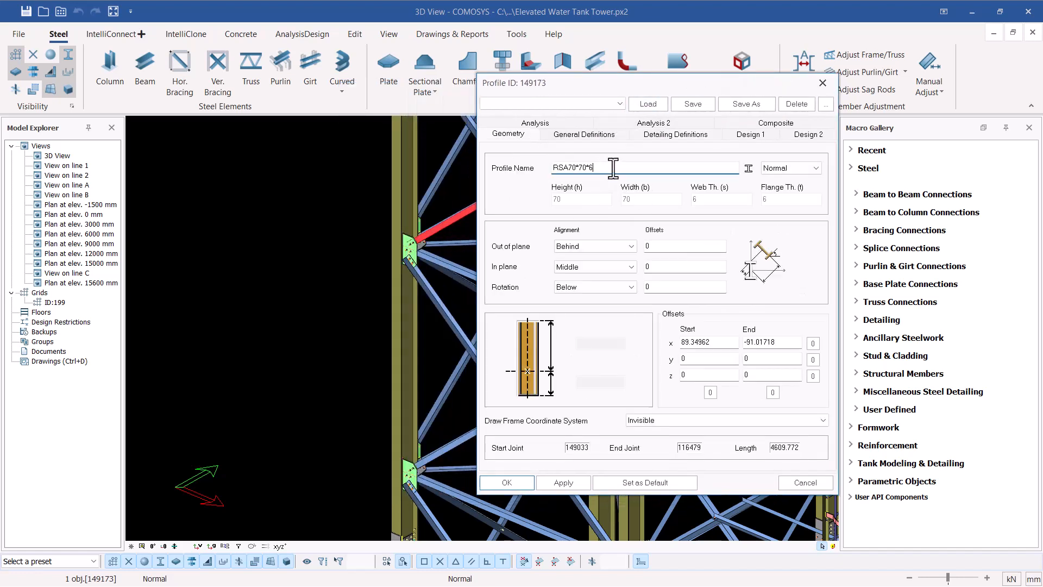
pyautogui.moveTo(553, 167); pyautogui.dragTo(590, 167)
pyautogui.click(590, 168)
pyautogui.click(823, 90)
# Select the whole model and list its profiles by section name in the grouped object selection.
pyautogui.scroll(-7, 480, 289)
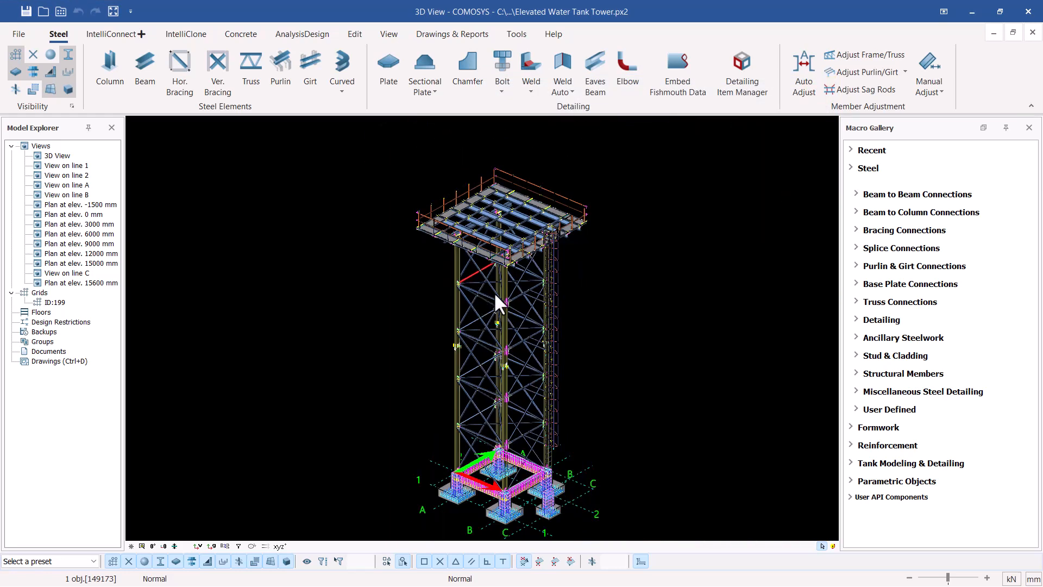
pyautogui.hotkey('ctrl', 'a')
pyautogui.scroll(5, 522, 260)
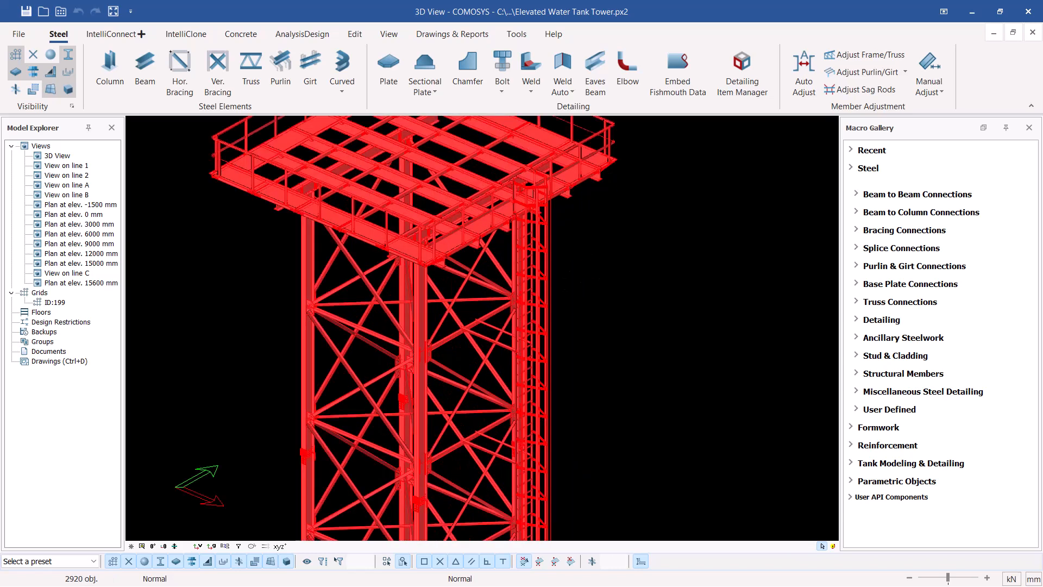
pyautogui.hotkey('alt', 'Return')
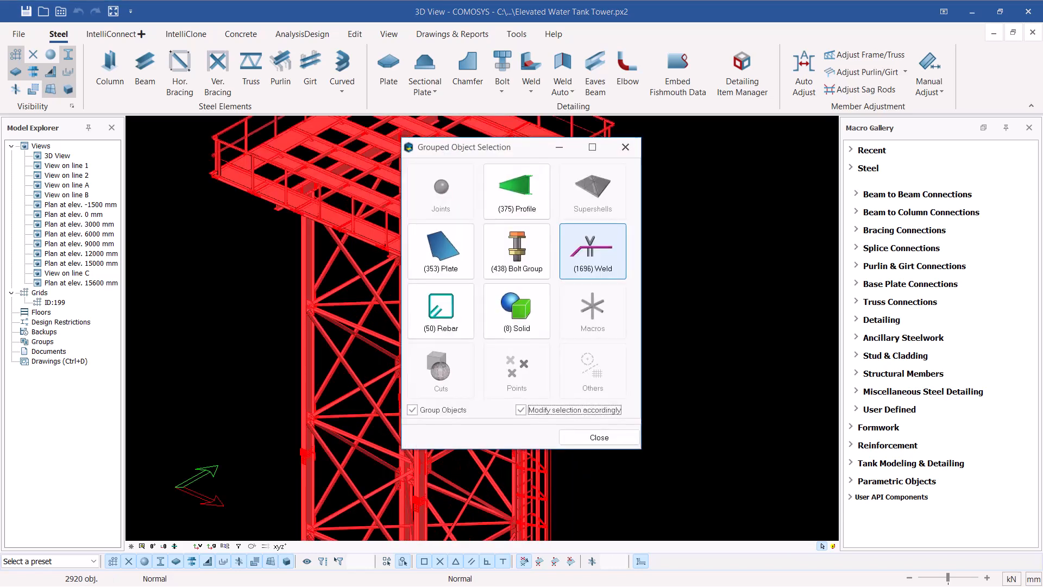
pyautogui.click(523, 194)
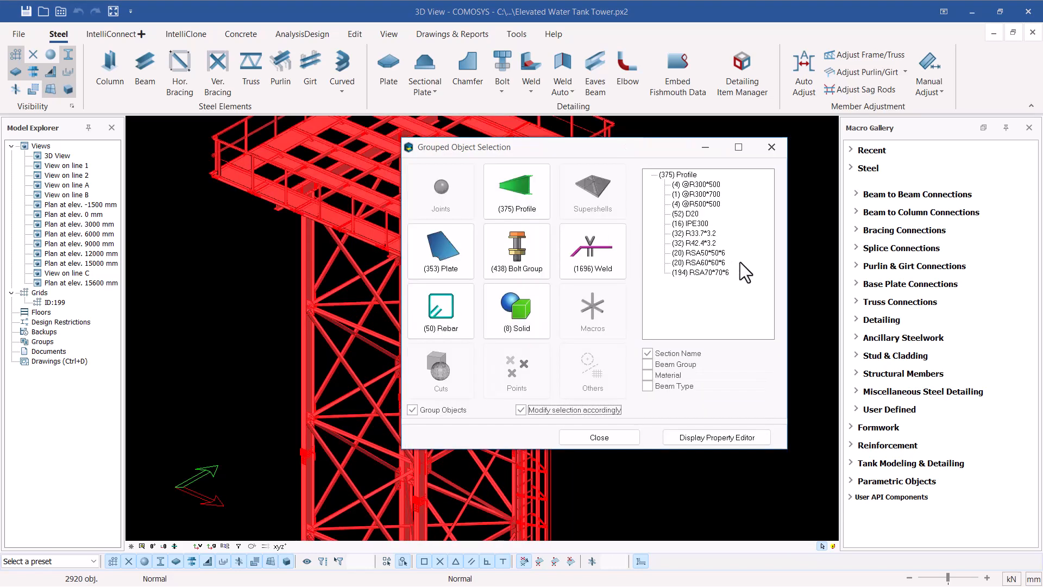
# Group the listed profiles by beam group as well, and restrict the selection to the RSA70*70*6 beams.
pyautogui.click(647, 364)
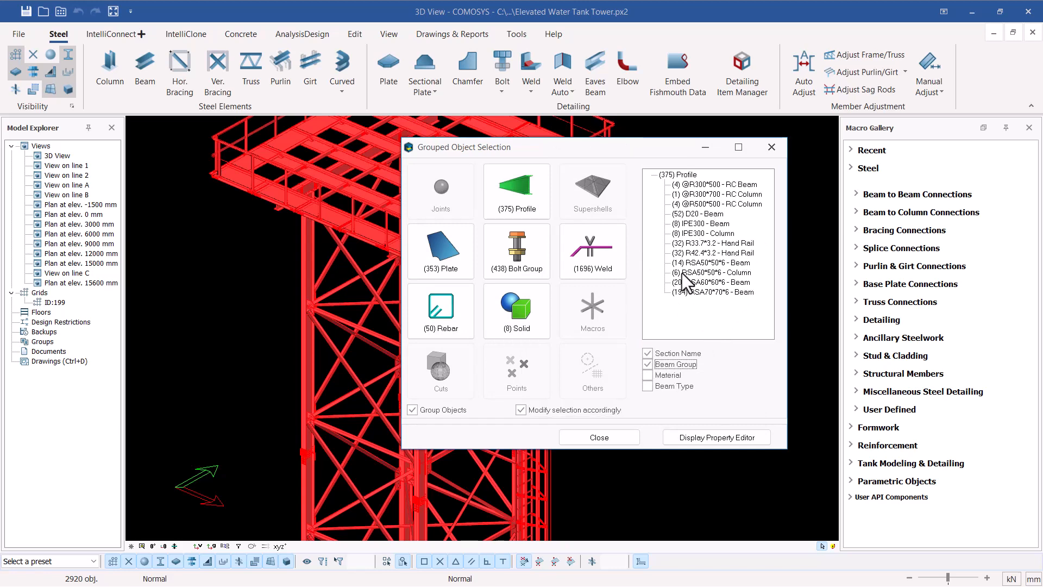
pyautogui.click(722, 293)
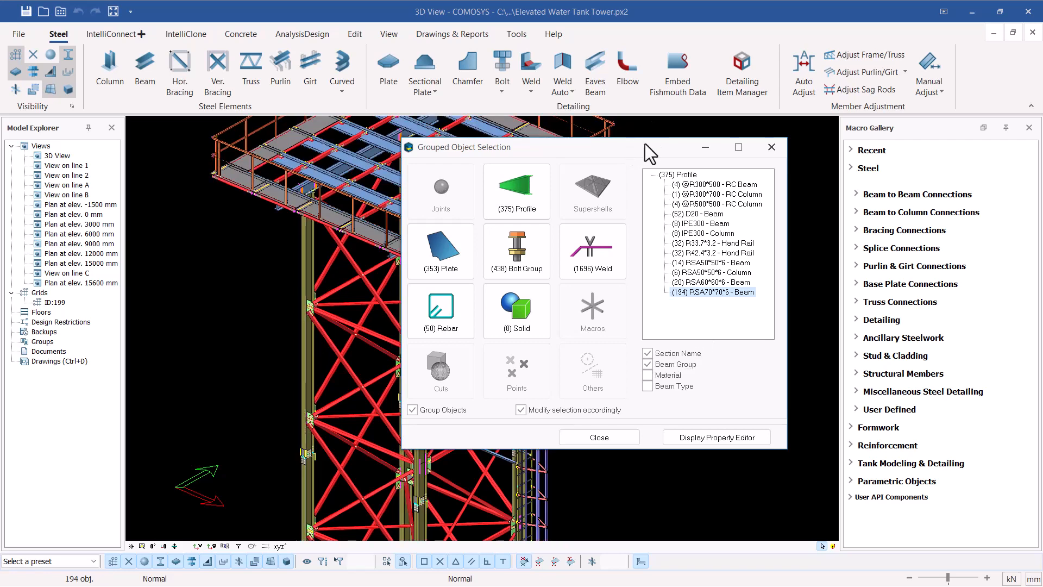
pyautogui.moveTo(643, 144); pyautogui.dragTo(702, 107)
pyautogui.click(657, 400)
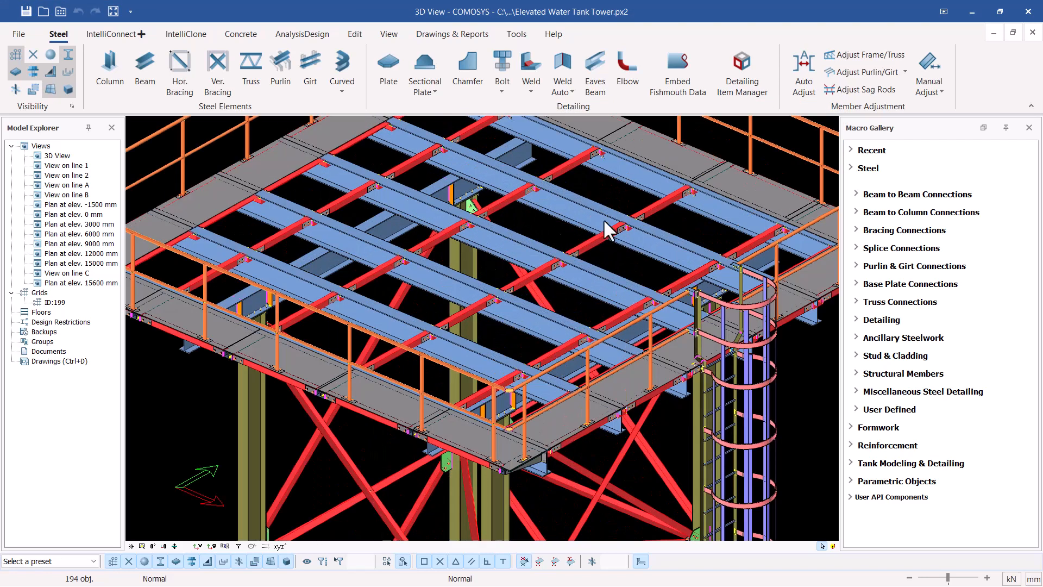
# Examine where the selected RSA70*70*6 members sit in the platform framing and the tower bracing.
pyautogui.scroll(-2, 446, 281)
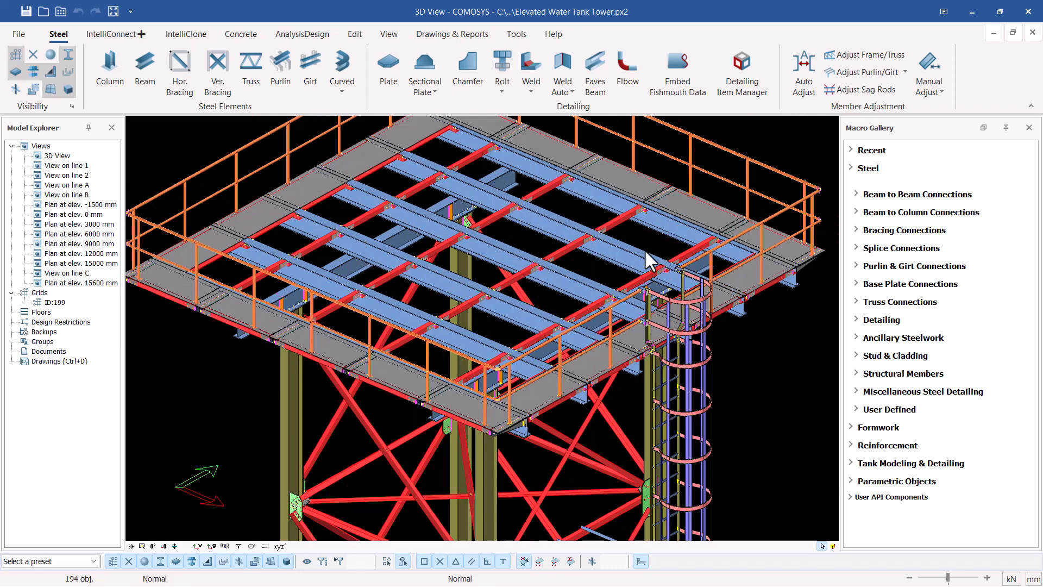
pyautogui.scroll(-2, 518, 244)
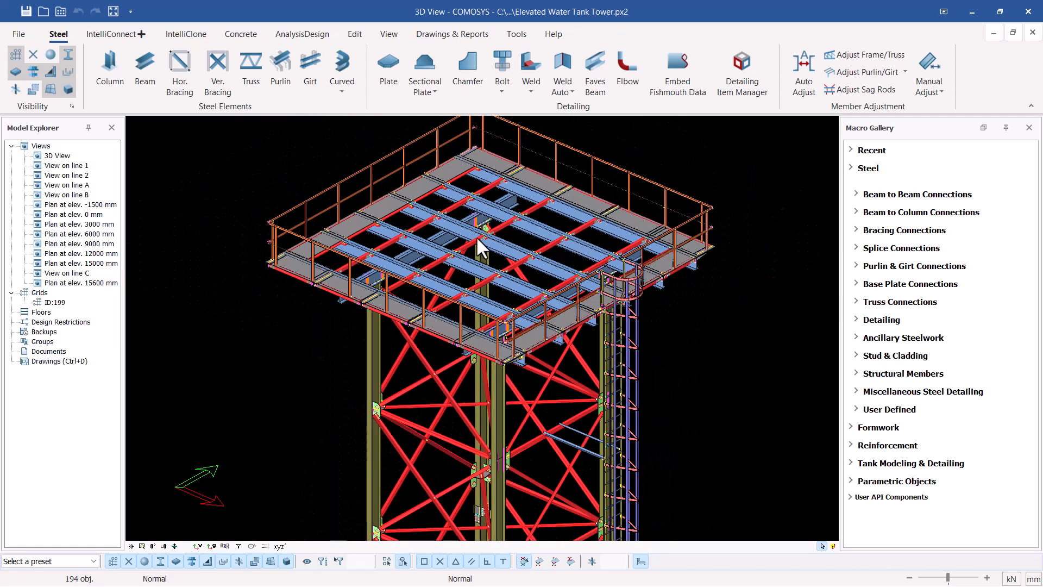
pyautogui.scroll(2, 354, 207)
pyautogui.scroll(-1, 518, 293)
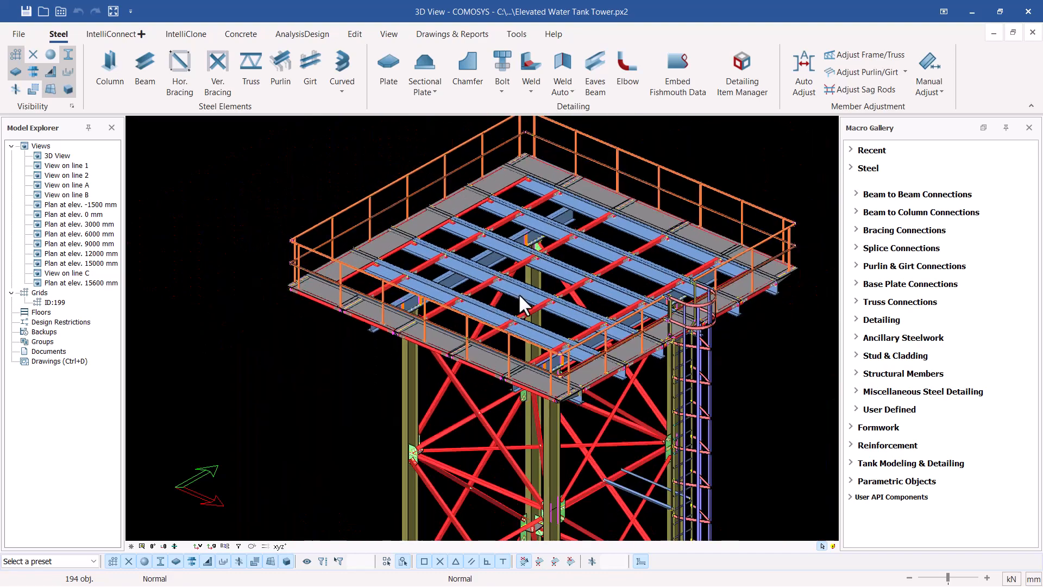
pyautogui.moveTo(518, 292); pyautogui.dragTo(560, 157, button='middle')
pyautogui.scroll(4, 618, 301)
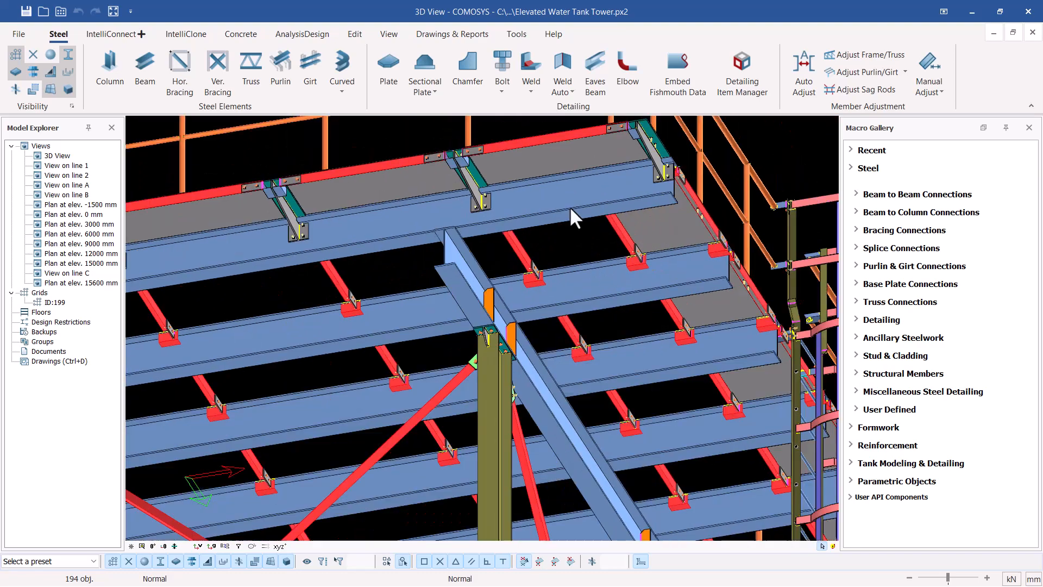
pyautogui.scroll(-2, 569, 207)
pyautogui.scroll(-2, 592, 280)
pyautogui.moveTo(556, 296); pyautogui.dragTo(458, 321, button='middle')
pyautogui.scroll(-6, 462, 308)
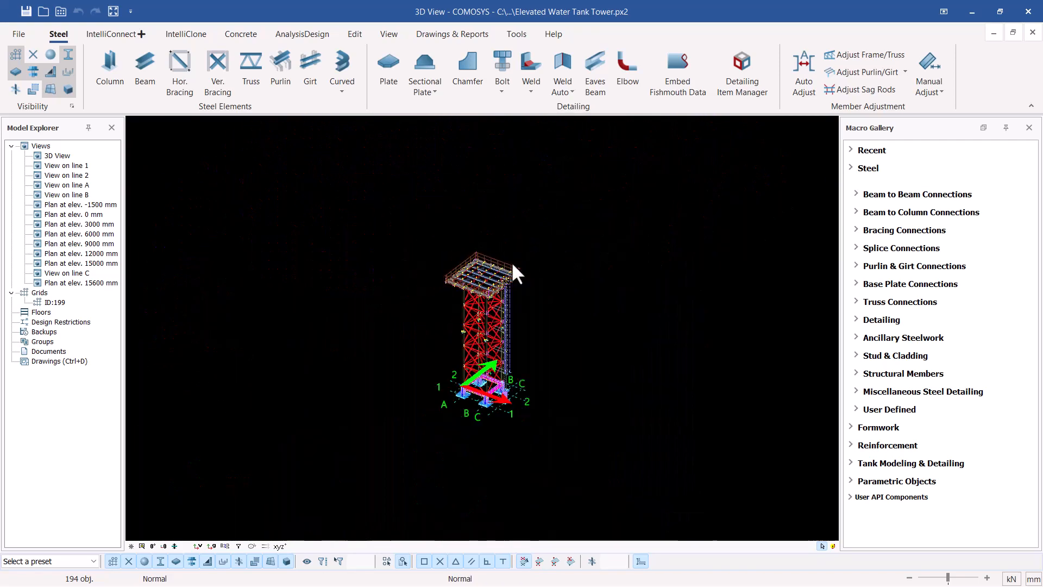
# Select the entire tower model, including foundations, and open the numbering options.
pyautogui.moveTo(596, 211); pyautogui.dragTo(365, 422)
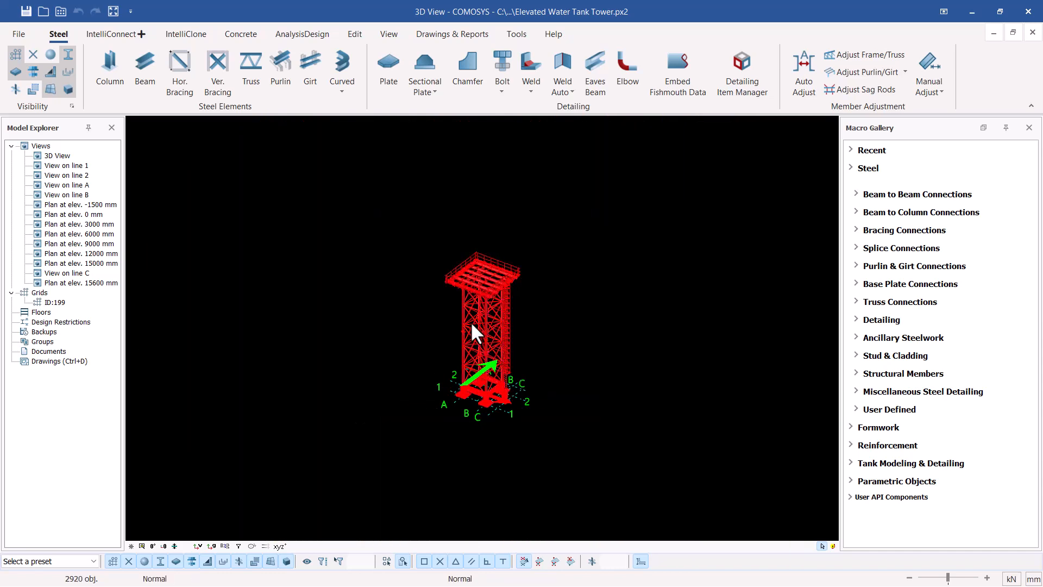
pyautogui.scroll(3, 471, 321)
pyautogui.click(438, 34)
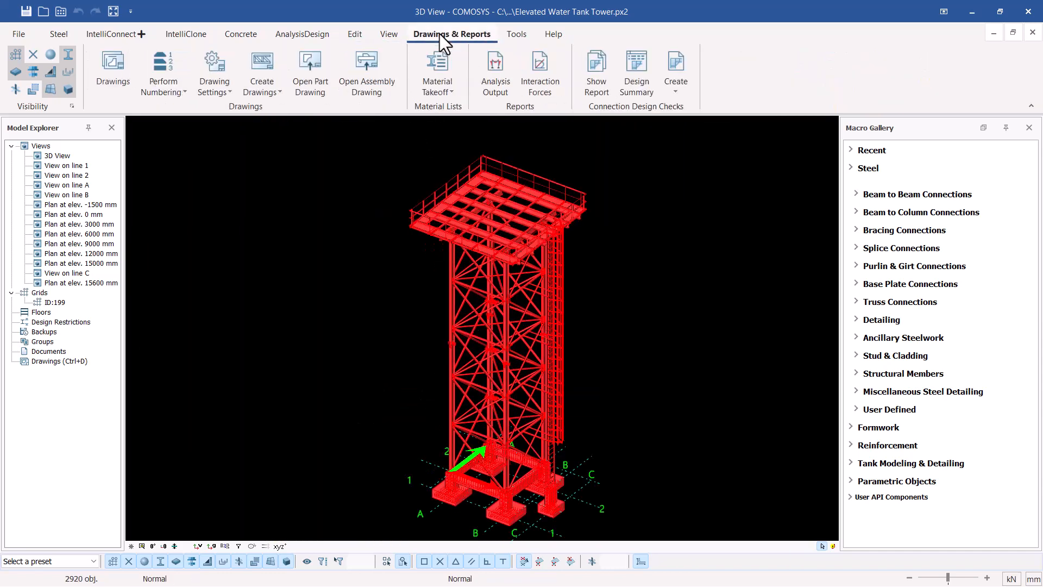
pyautogui.click(186, 93)
pyautogui.click(194, 119)
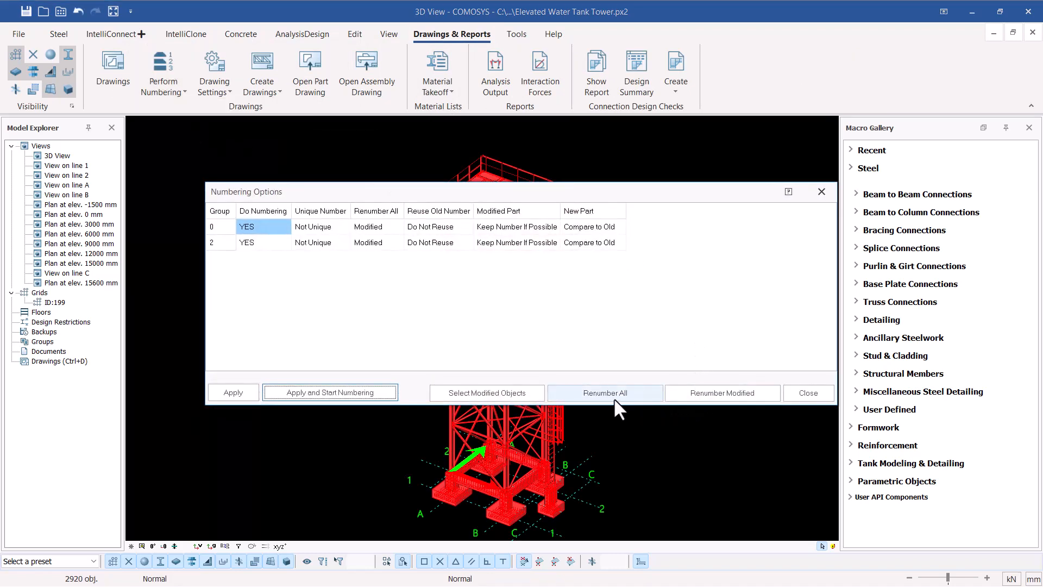
# Set both groups to renumber all parts with new numbers and run the numbering for the whole tower.
pyautogui.click(715, 393)
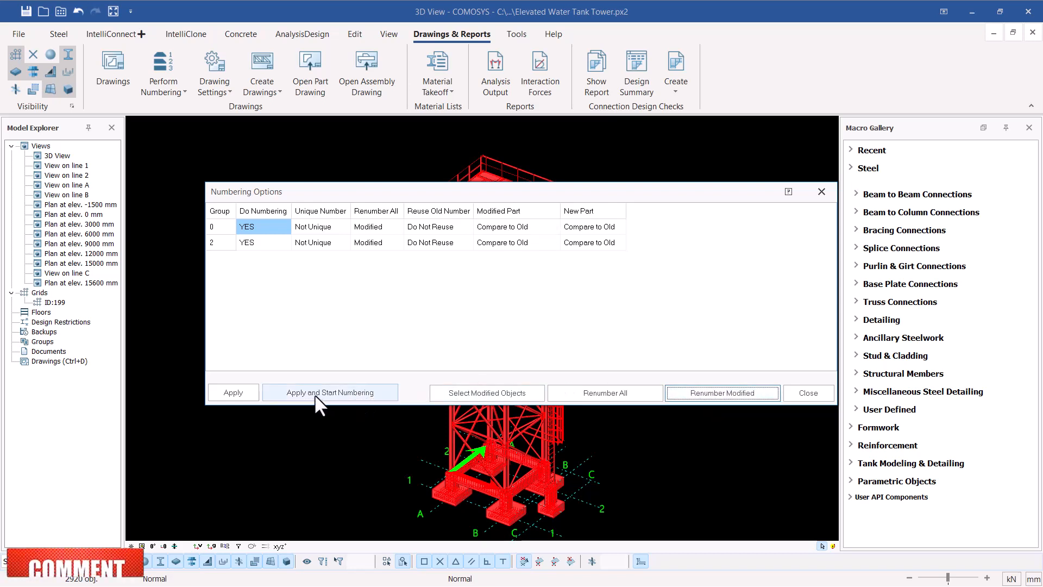
pyautogui.click(610, 395)
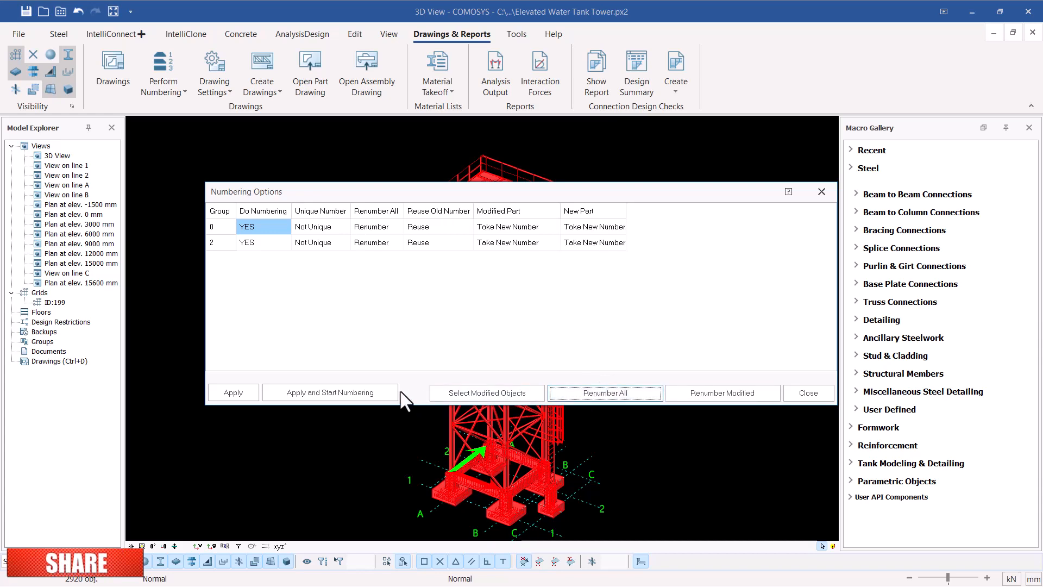
pyautogui.click(308, 396)
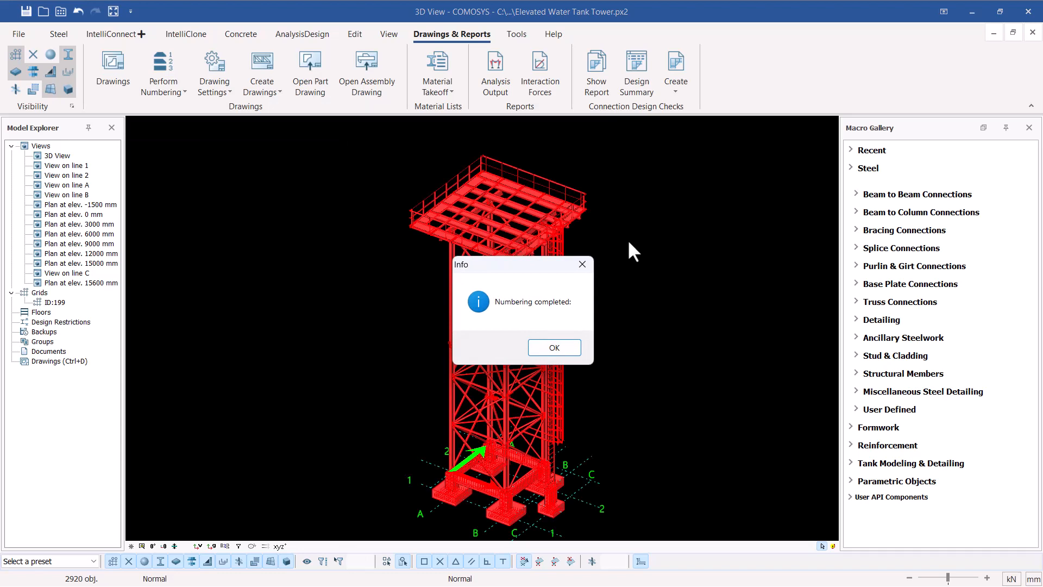
pyautogui.click(552, 348)
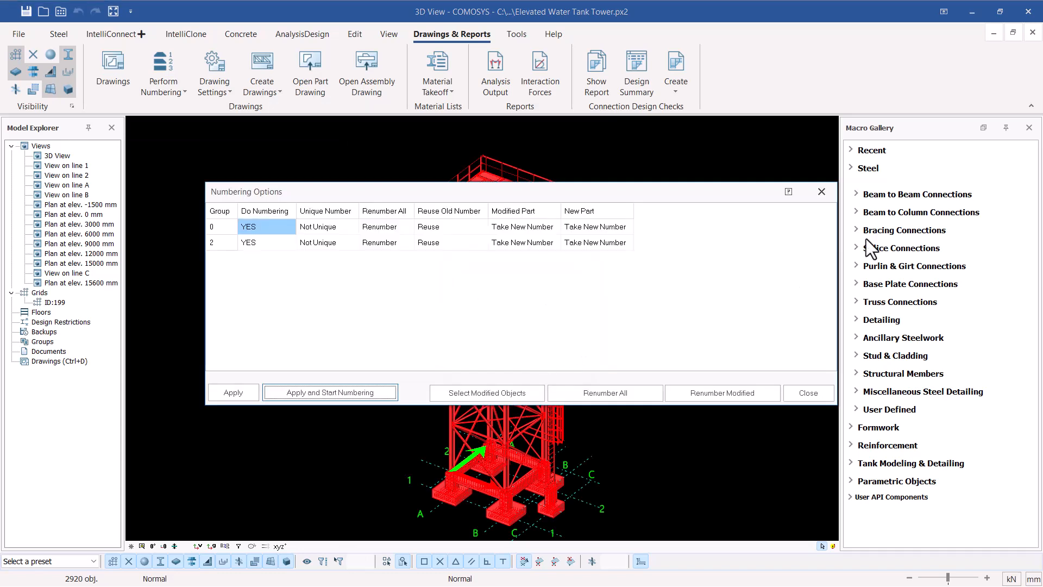
pyautogui.click(822, 191)
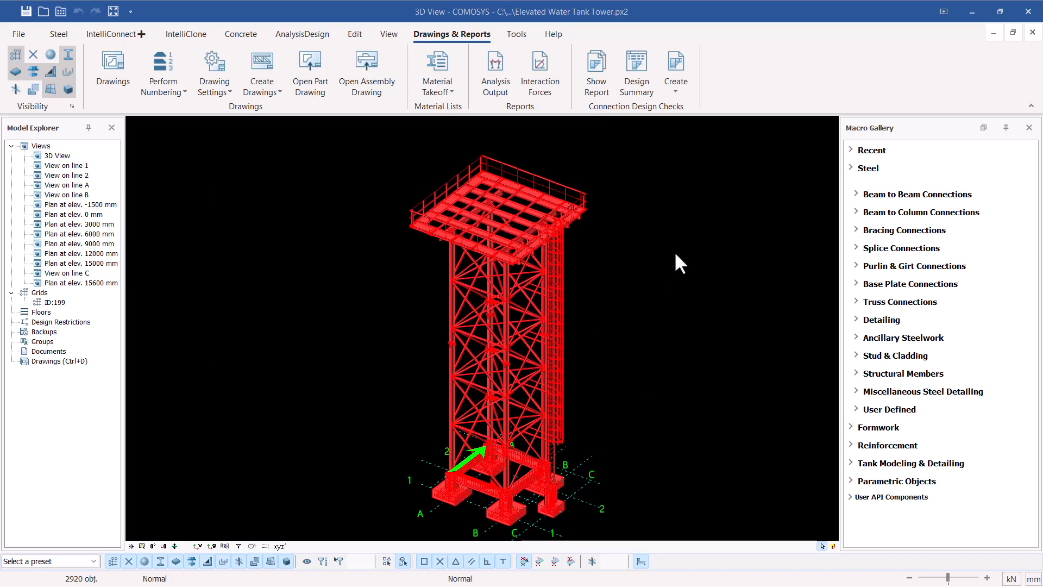
# Reselect the entire tower model and list its profiles by section name in the grouped object selection.
pyautogui.scroll(-3, 593, 251)
pyautogui.click(654, 218)
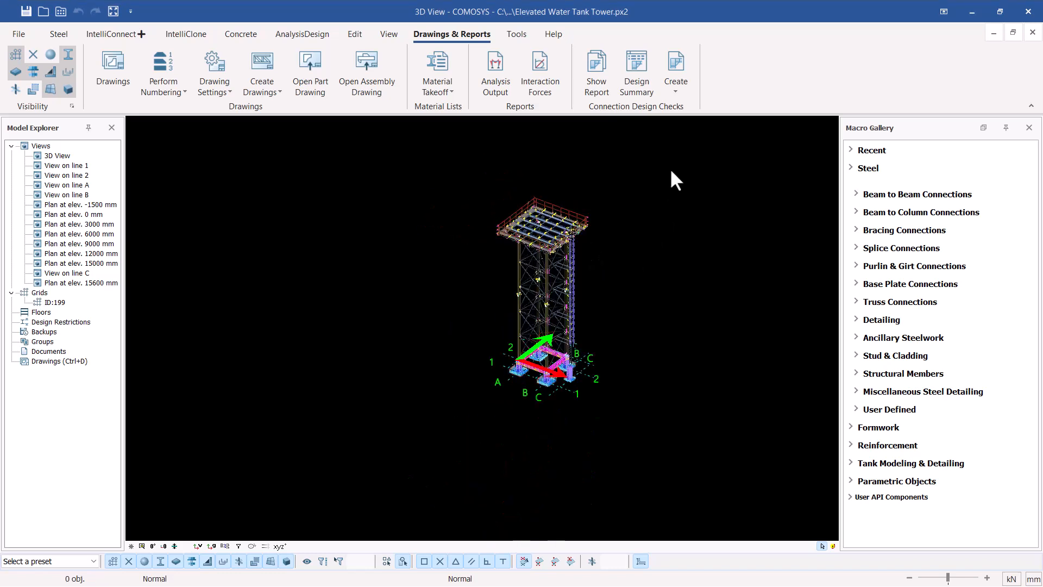
pyautogui.moveTo(671, 170); pyautogui.dragTo(430, 402)
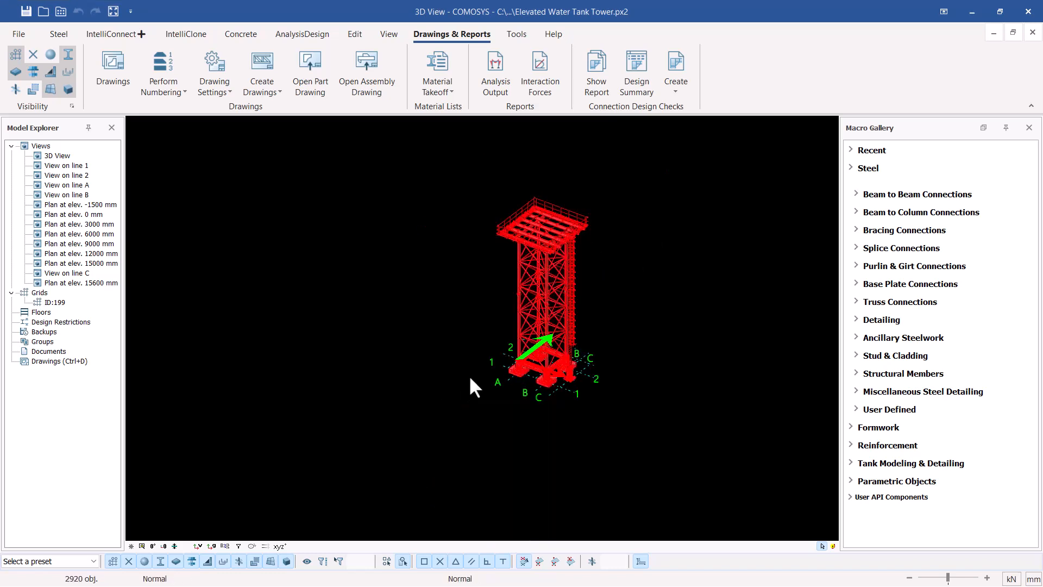
pyautogui.doubleClick(550, 328)
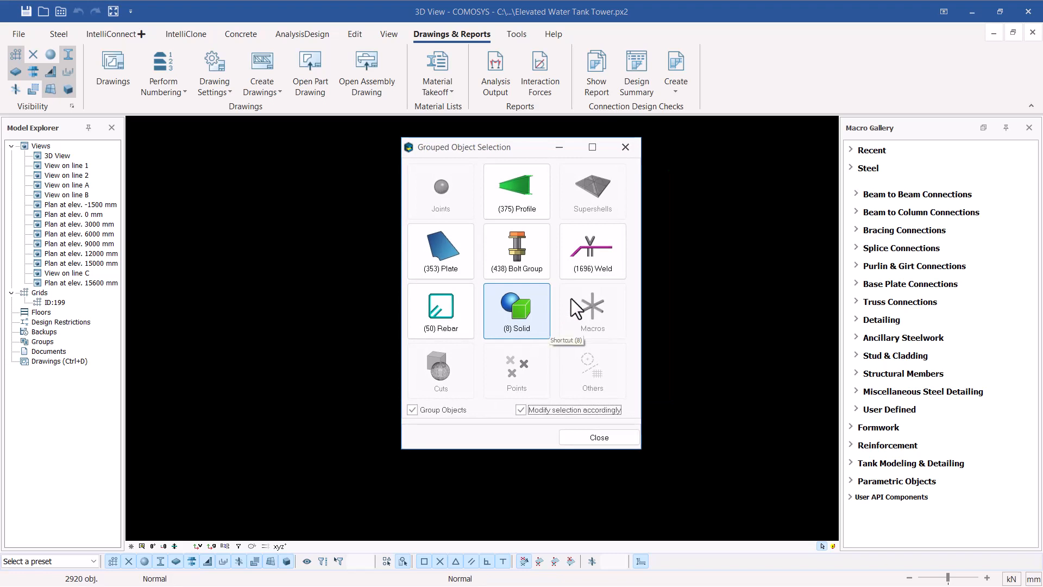
pyautogui.click(504, 195)
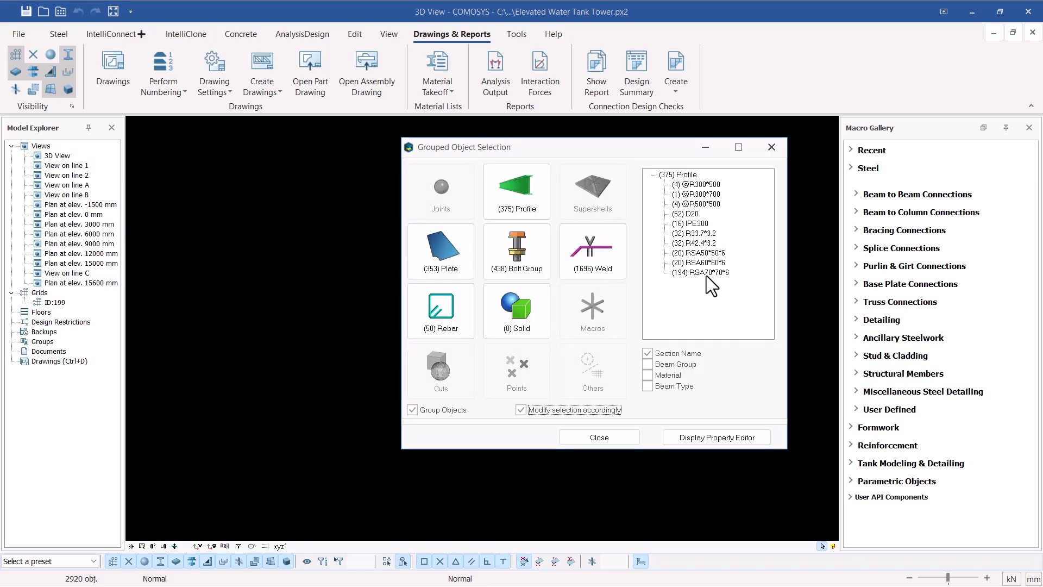
# Group the profile list by beam group too, and limit the selection to the RSA70*70*6 beams.
pyautogui.click(647, 364)
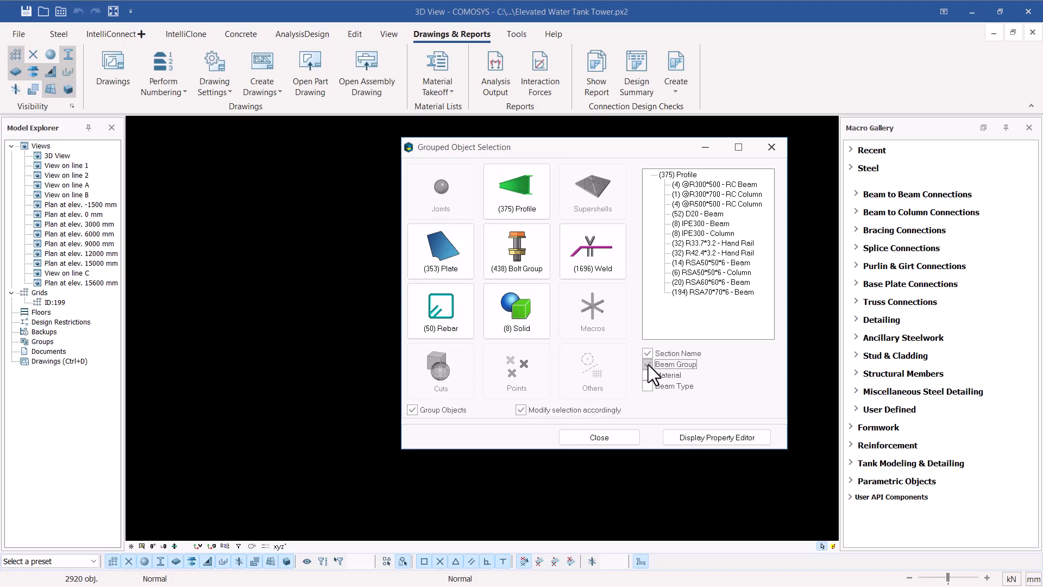
pyautogui.click(709, 294)
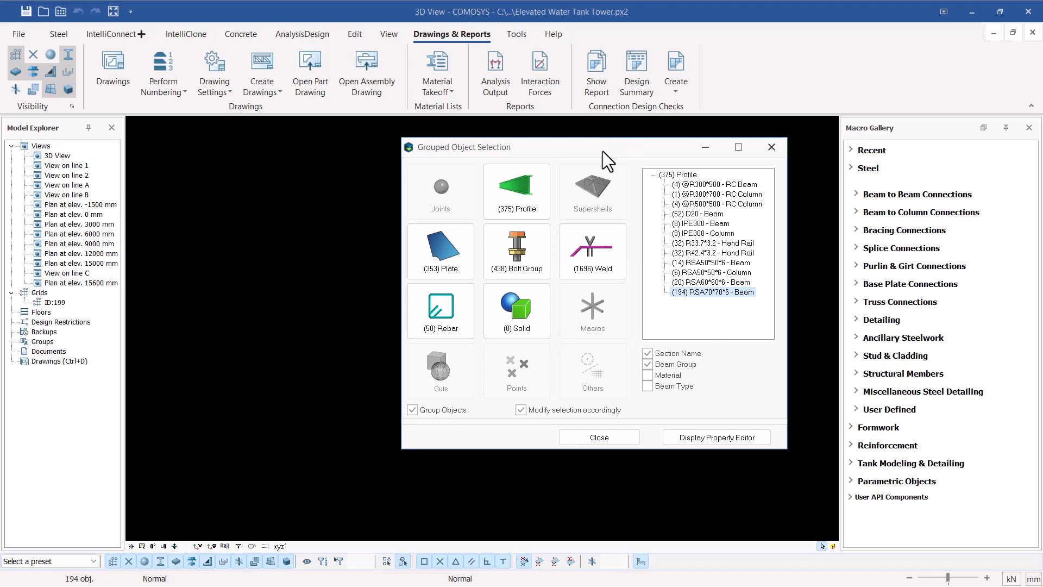
pyautogui.moveTo(602, 151); pyautogui.dragTo(631, 128)
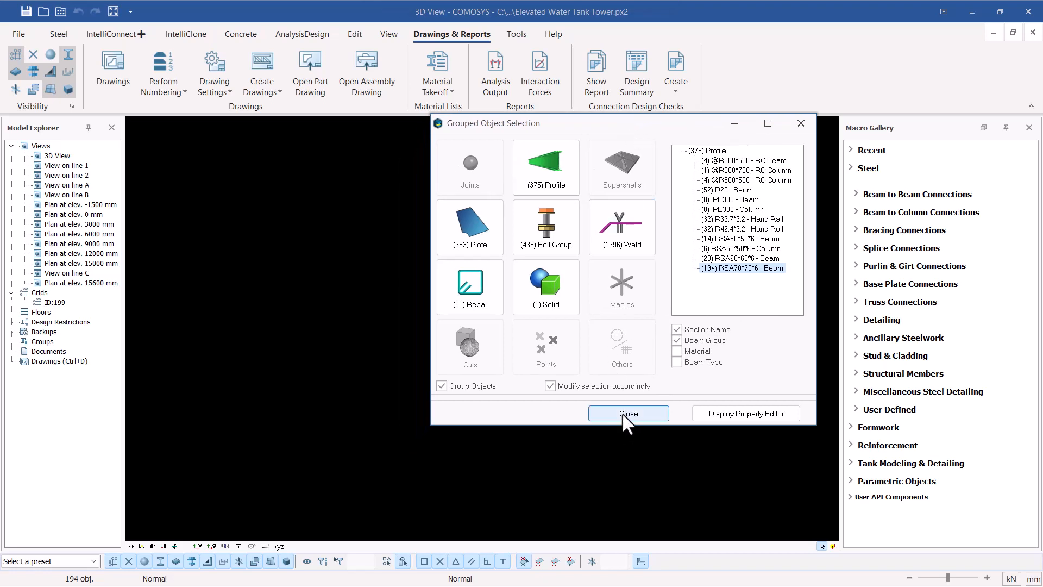
pyautogui.click(627, 414)
# Examine the selected RSA70*70*6 members in the tower bracing and from above and below the platform framing.
pyautogui.scroll(5, 544, 350)
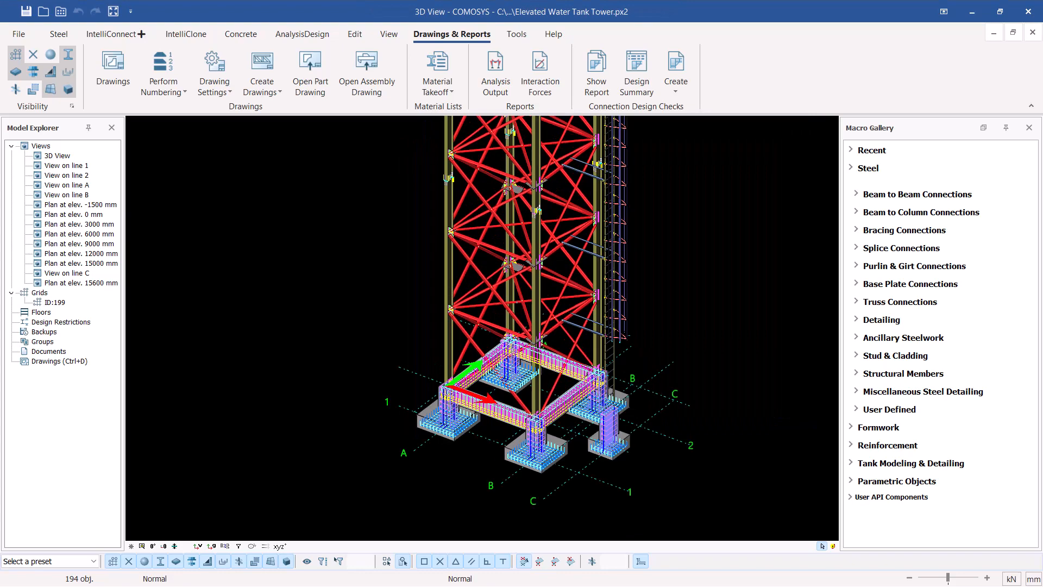
pyautogui.scroll(-3, 551, 360)
pyautogui.scroll(3, 570, 182)
pyautogui.scroll(4, 584, 232)
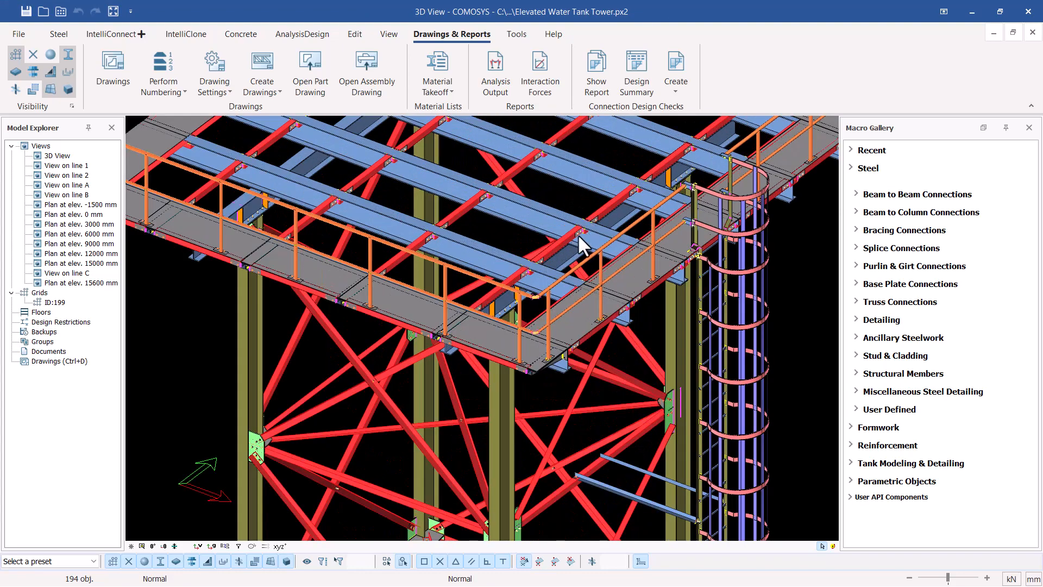
pyautogui.moveTo(583, 231); pyautogui.dragTo(568, 198, button='middle')
pyautogui.scroll(-4, 596, 284)
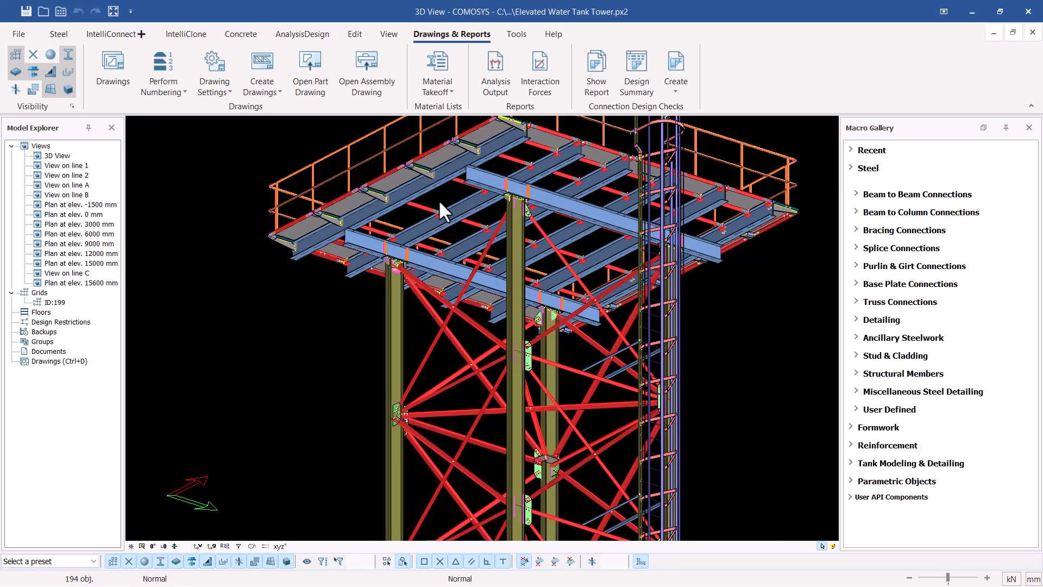
pyautogui.scroll(5, 438, 200)
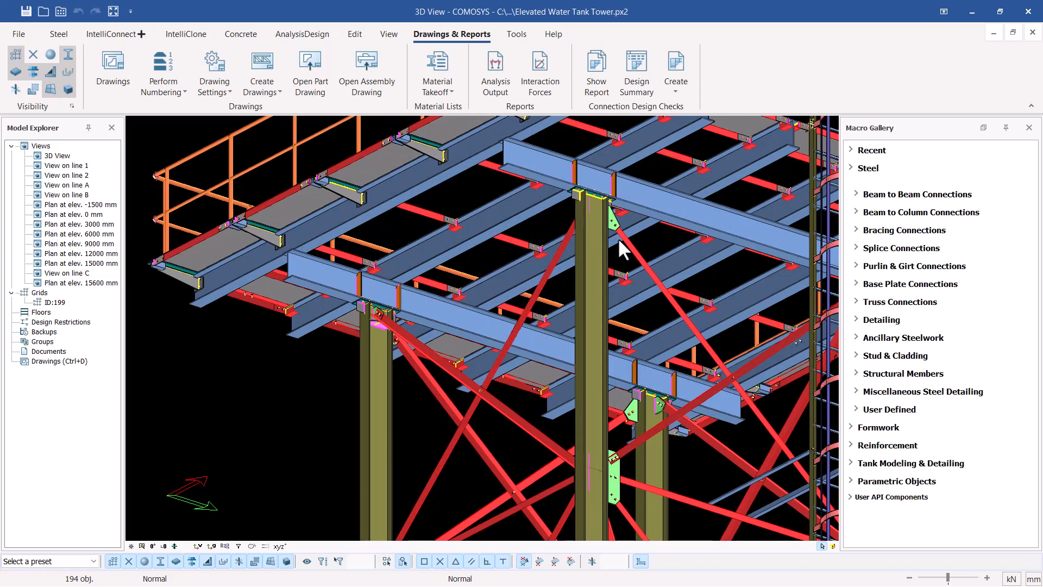
pyautogui.scroll(-5, 423, 263)
pyautogui.scroll(-3, 464, 261)
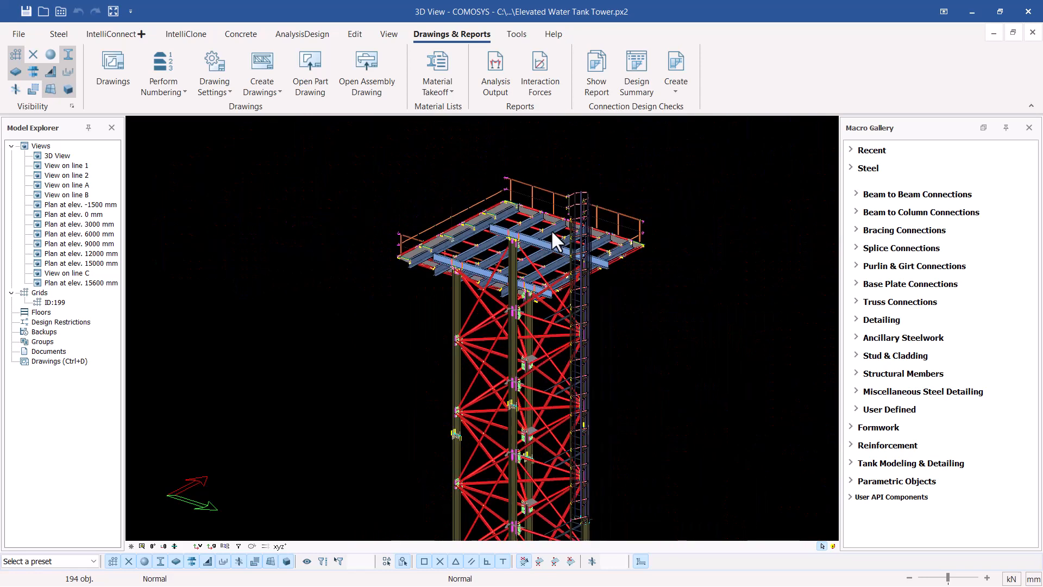
# Create part drawings of the selected RSA70*70*6 beams and open drawing P-21 from the Drawings Manager.
pyautogui.click(273, 94)
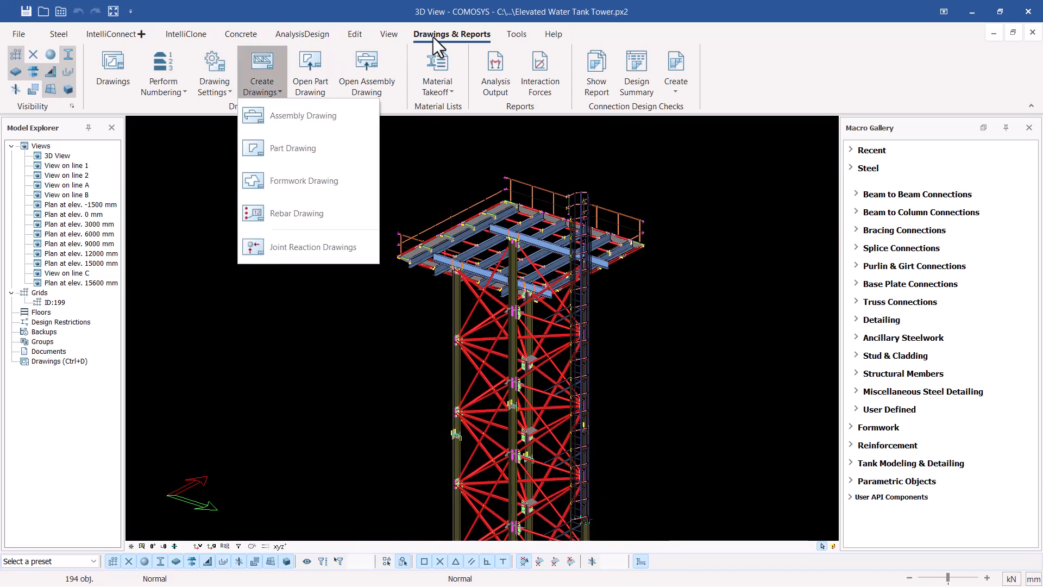
pyautogui.click(292, 151)
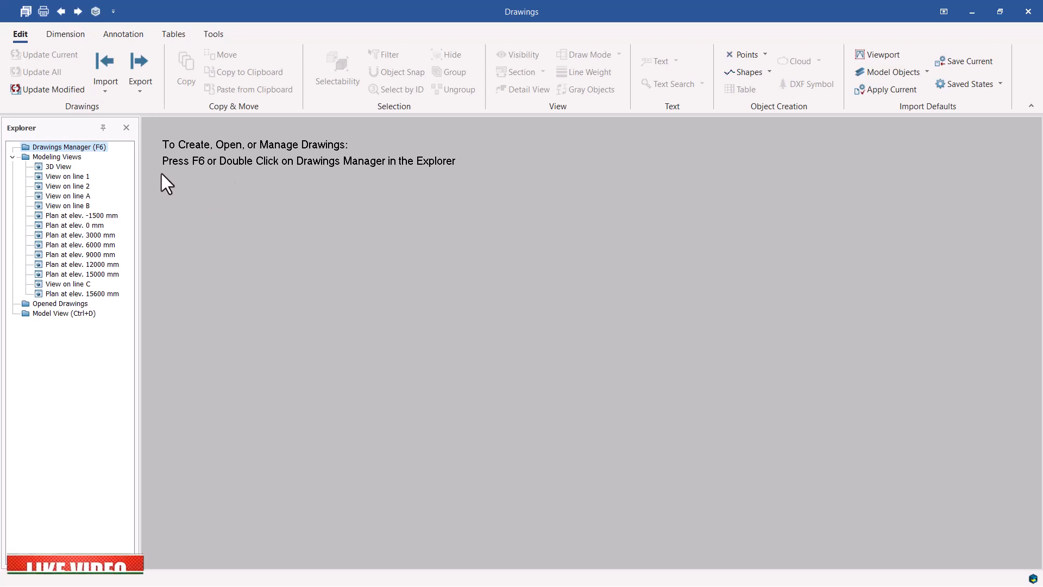
pyautogui.doubleClick(99, 150)
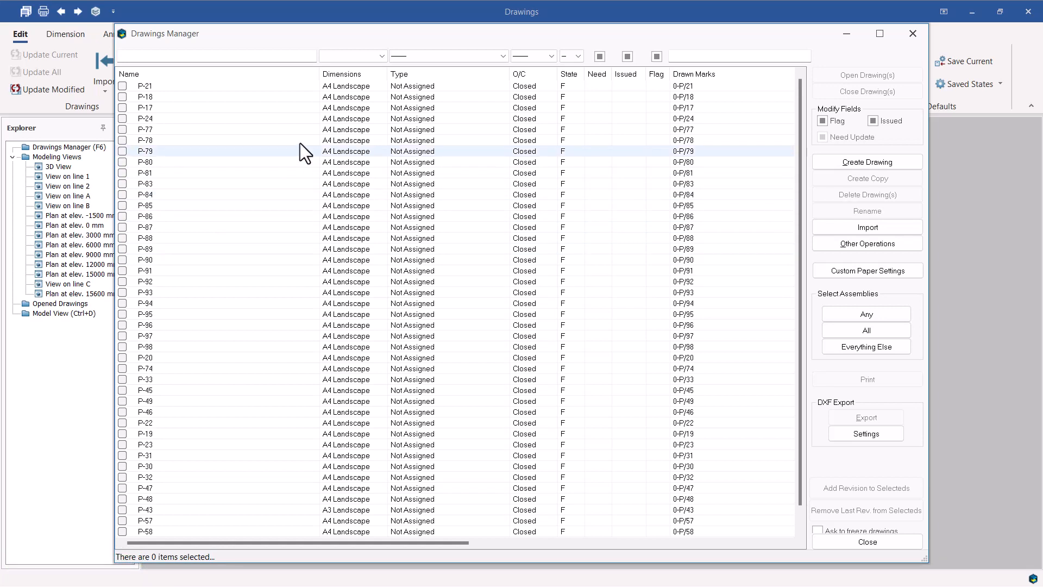
pyautogui.click(145, 87)
pyautogui.doubleClick(145, 86)
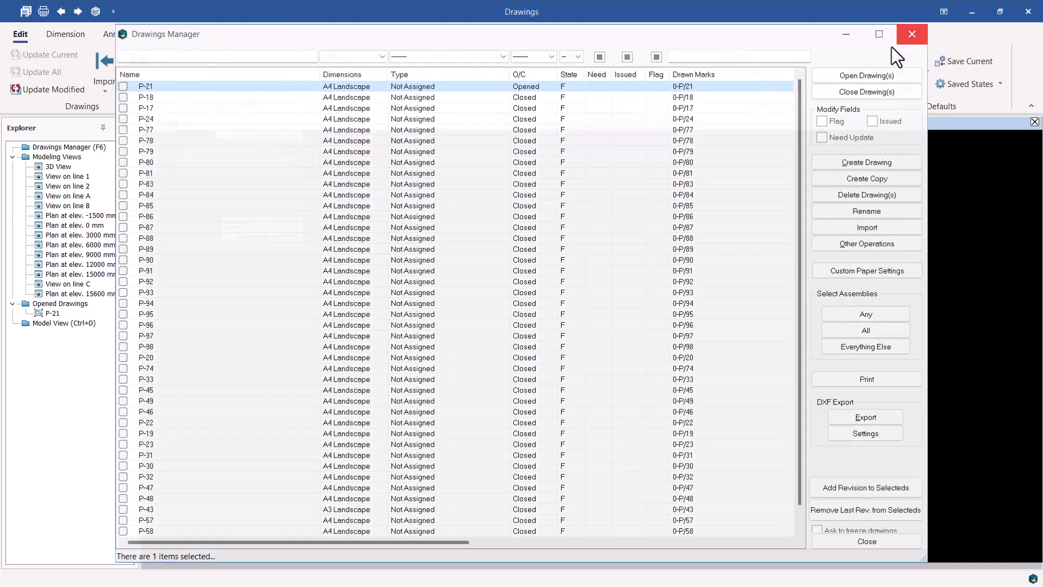
pyautogui.click(913, 33)
# Move the section and front viewports of drawing P-21 together down toward the middle of the sheet.
pyautogui.scroll(-2, 771, 299)
pyautogui.scroll(2, 566, 261)
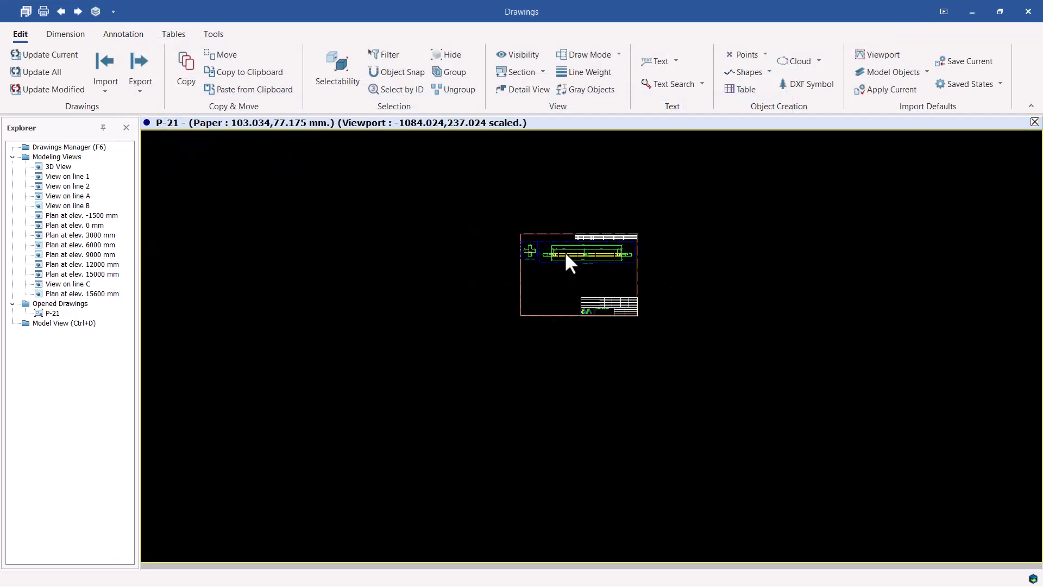
pyautogui.scroll(5, 568, 256)
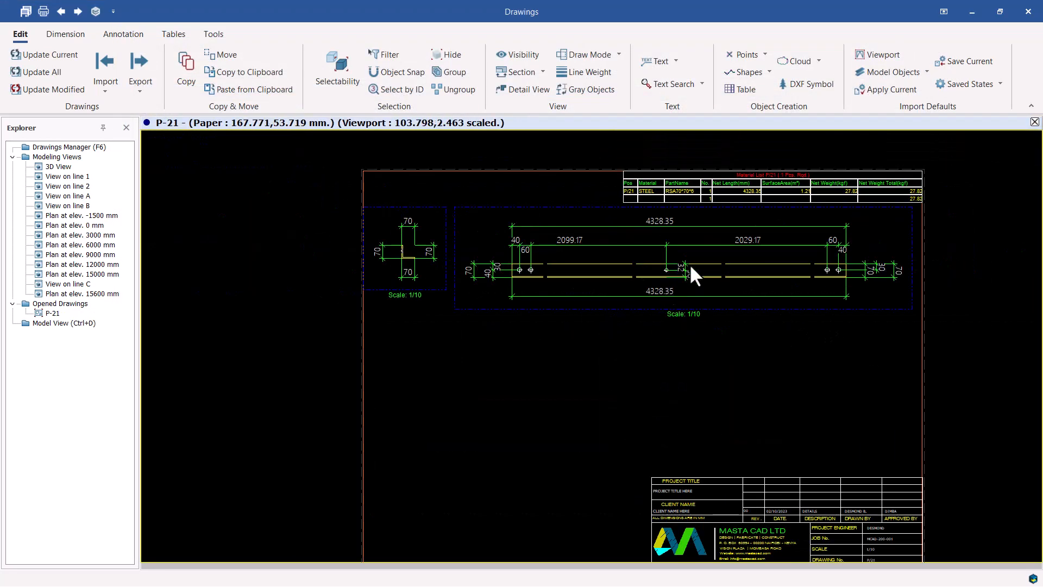
pyautogui.scroll(-2, 723, 266)
pyautogui.scroll(1, 793, 298)
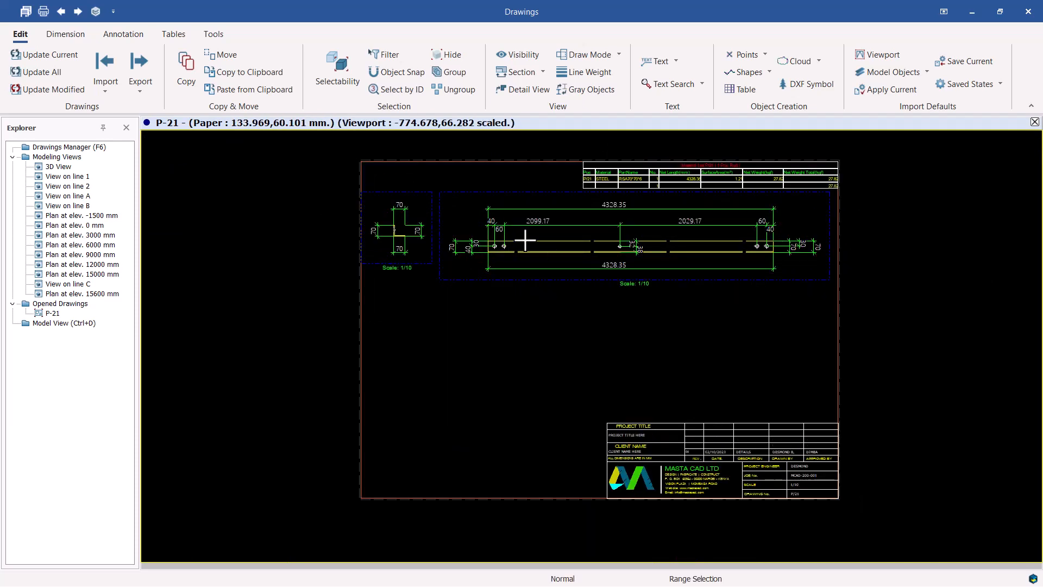
pyautogui.moveTo(525, 240); pyautogui.dragTo(409, 212)
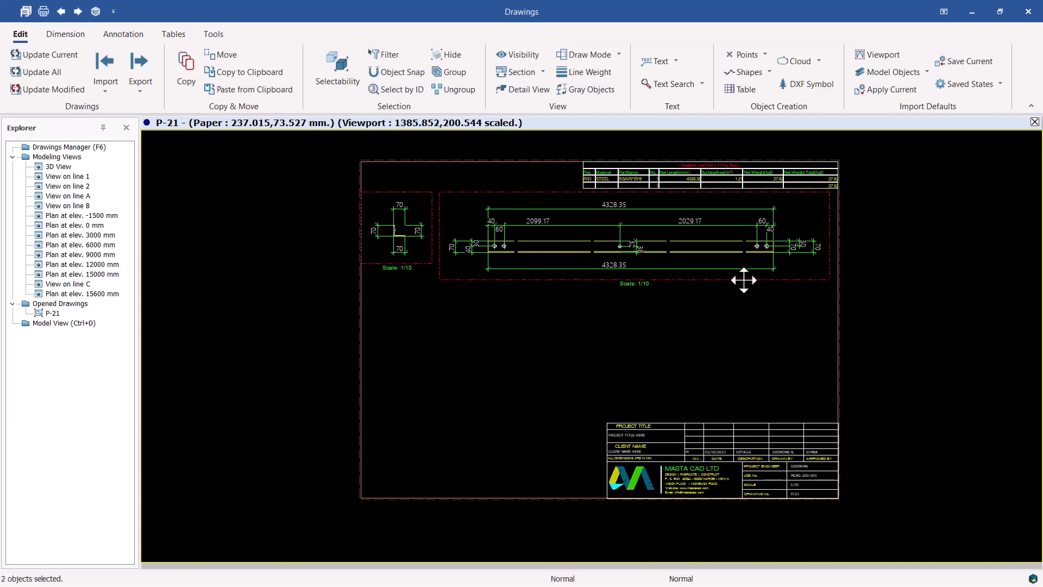
pyautogui.moveTo(744, 280); pyautogui.dragTo(747, 336)
pyautogui.click(861, 286)
pyautogui.scroll(-2, 657, 237)
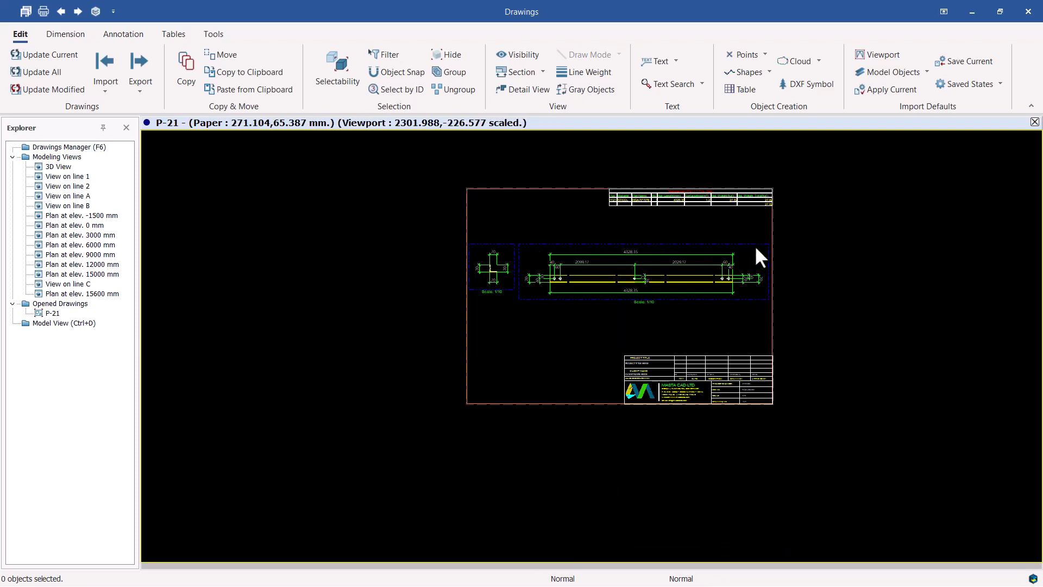
pyautogui.scroll(1, 636, 260)
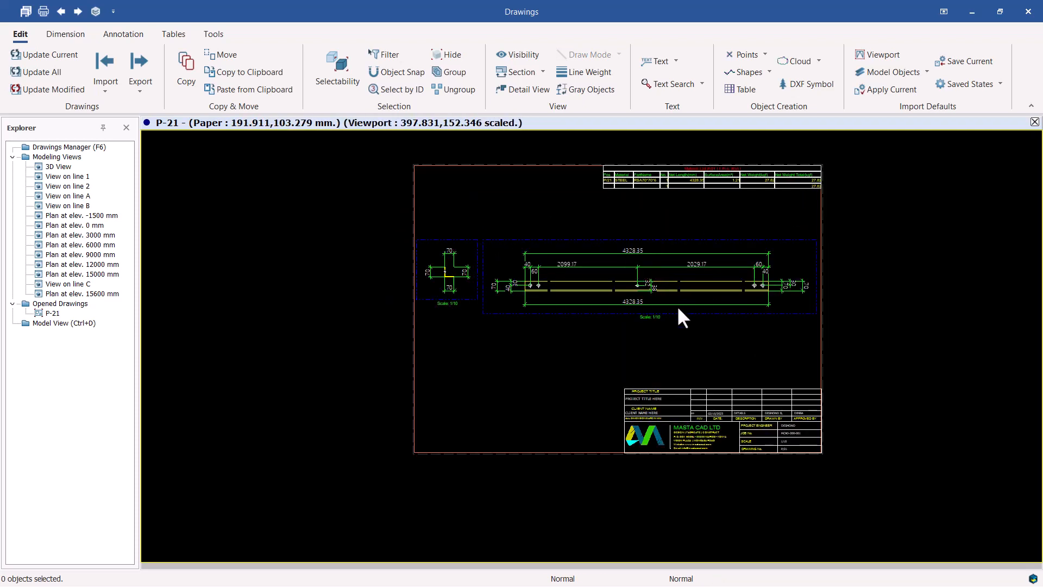
pyautogui.scroll(1, 678, 305)
pyautogui.scroll(2, 639, 278)
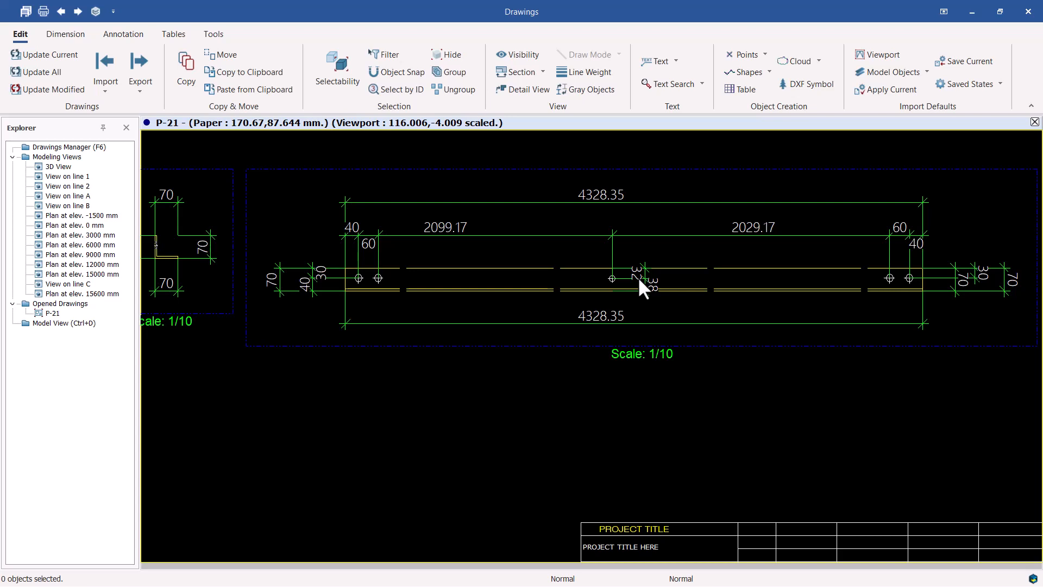
pyautogui.doubleClick(843, 348)
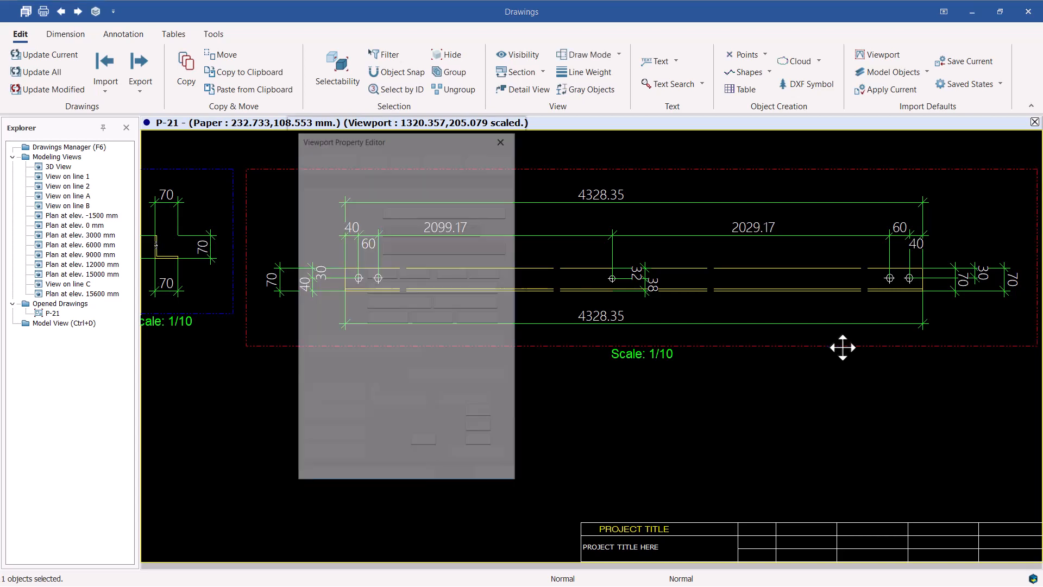
pyautogui.moveTo(440, 132)
pyautogui.mouseDown()
pyautogui.moveTo(367, 158)
pyautogui.moveTo(308, 263)
pyautogui.mouseUp()
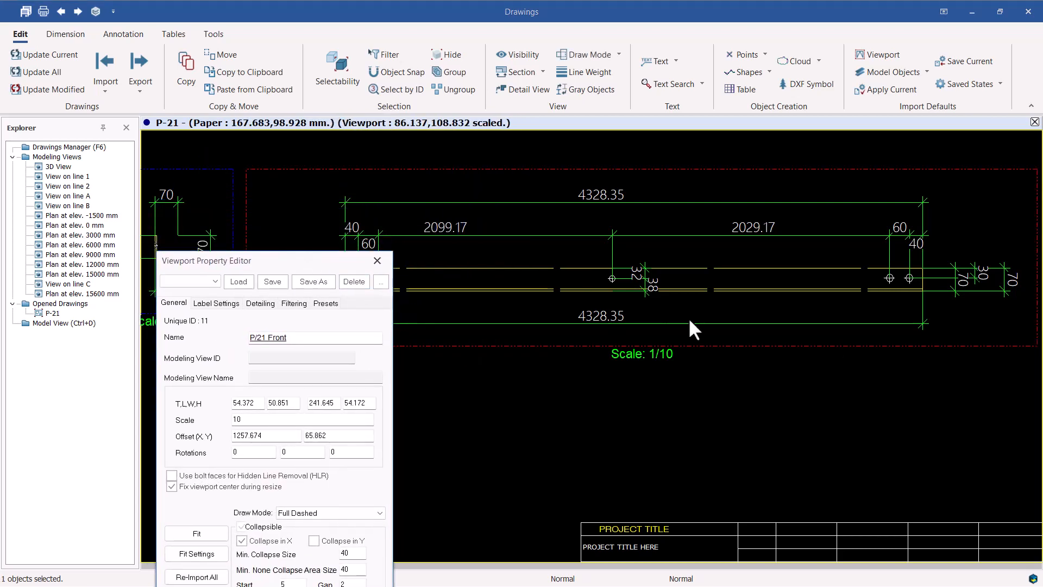
pyautogui.click(377, 260)
# Enable Create Symbol for the collapsed breaks of the P/21 Front viewport, set its properties as default, and apply the changes.
pyautogui.doubleClick(871, 373)
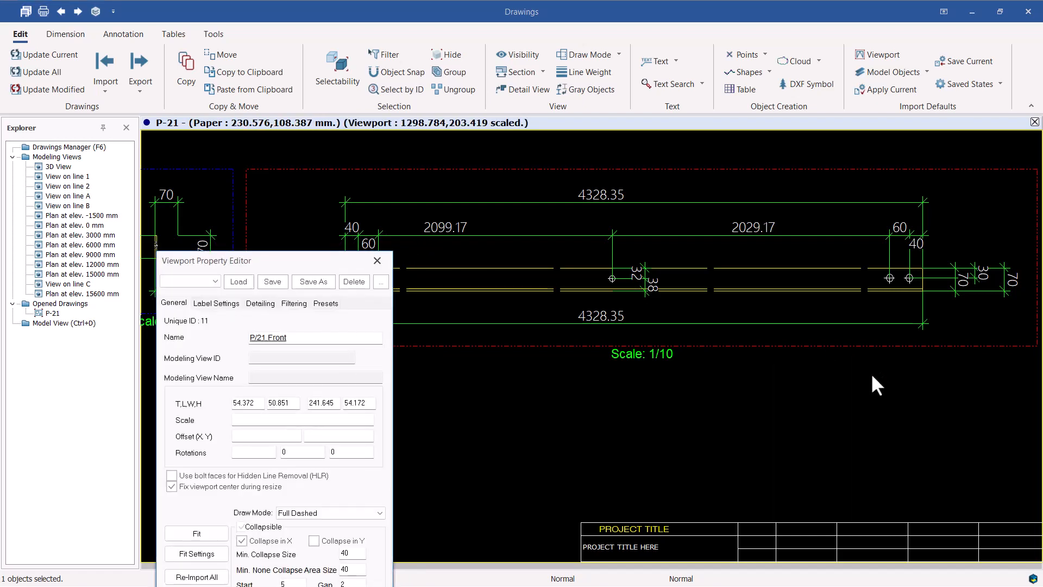
pyautogui.moveTo(285, 261)
pyautogui.mouseDown()
pyautogui.moveTo(331, 179)
pyautogui.moveTo(298, 64)
pyautogui.mouseUp()
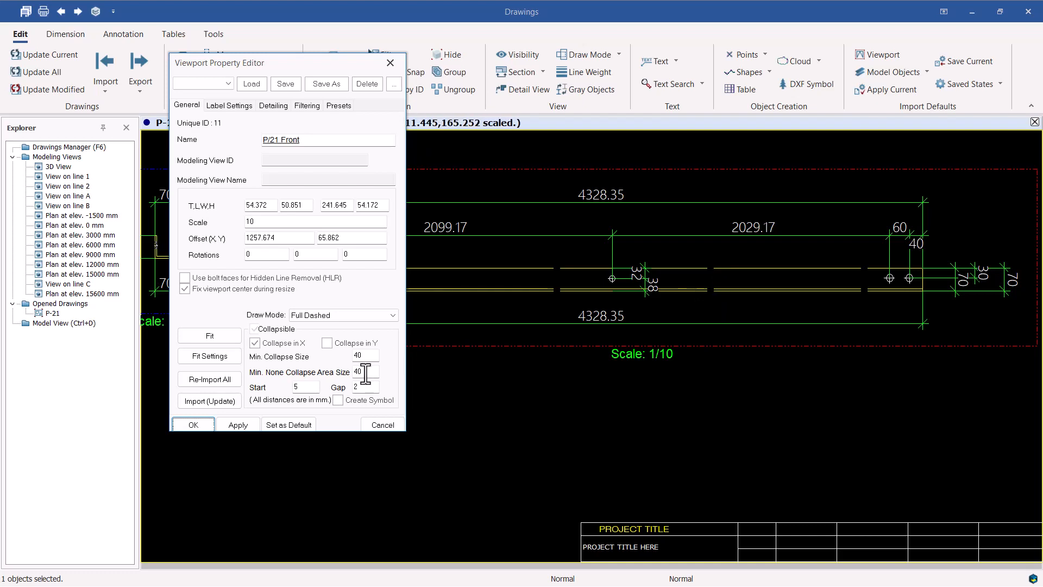
pyautogui.click(337, 400)
pyautogui.click(280, 425)
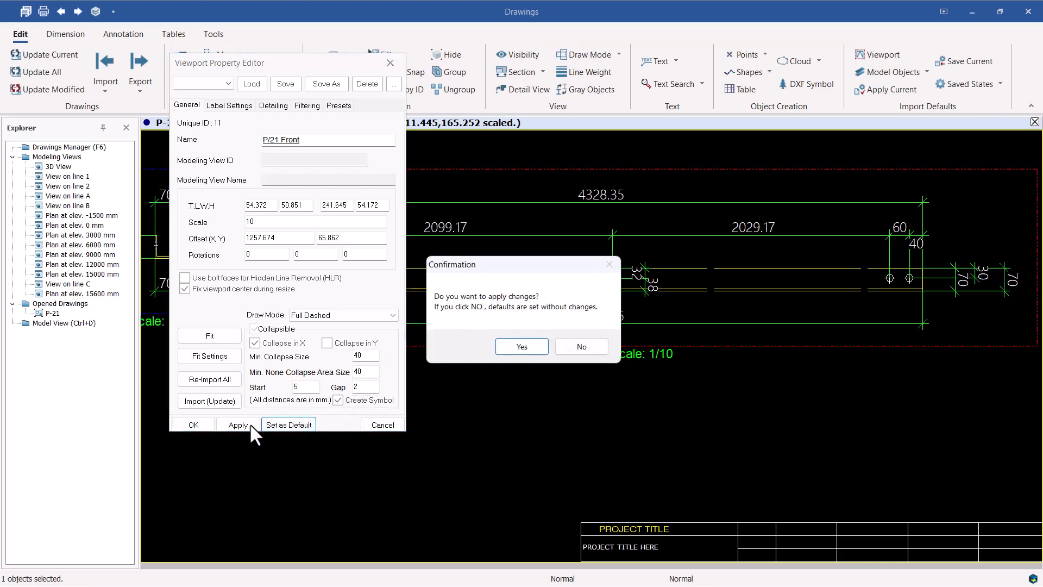
pyautogui.click(515, 350)
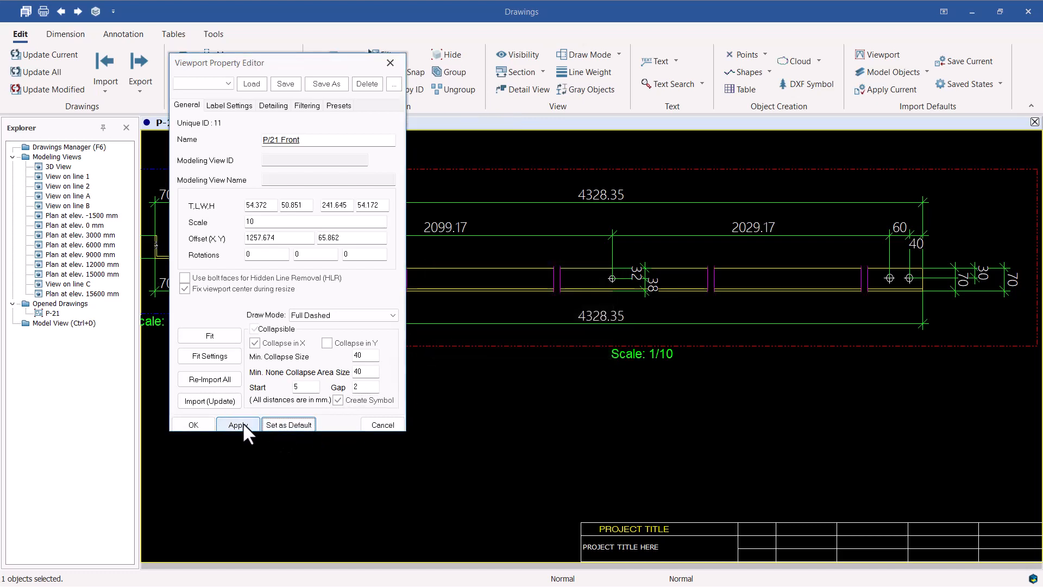
pyautogui.click(204, 424)
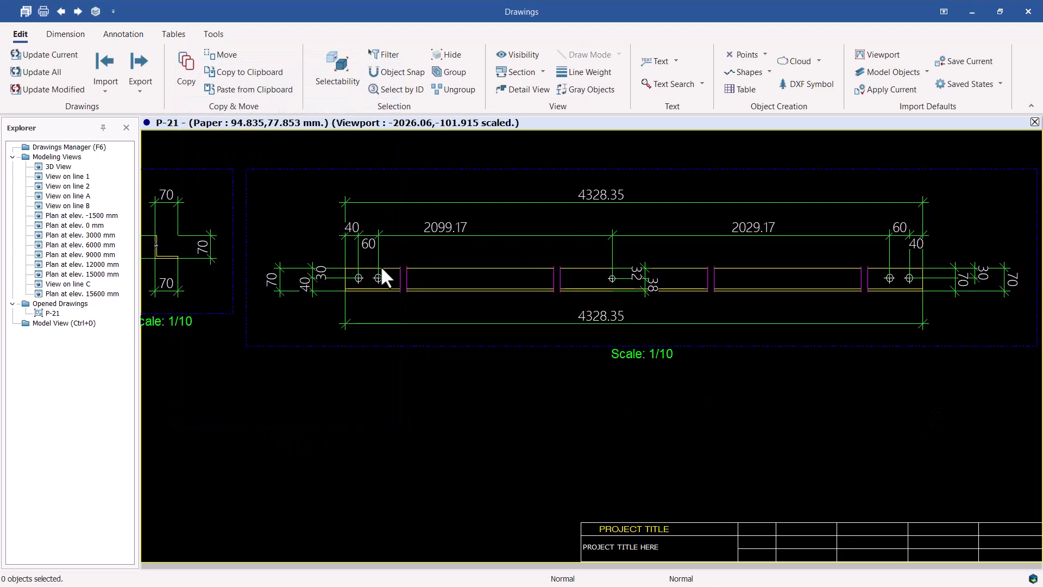
# Examine the dimensions, holes and break symbols in the section and front views of drawing P-21.
pyautogui.scroll(2, 353, 285)
pyautogui.scroll(-3, 356, 293)
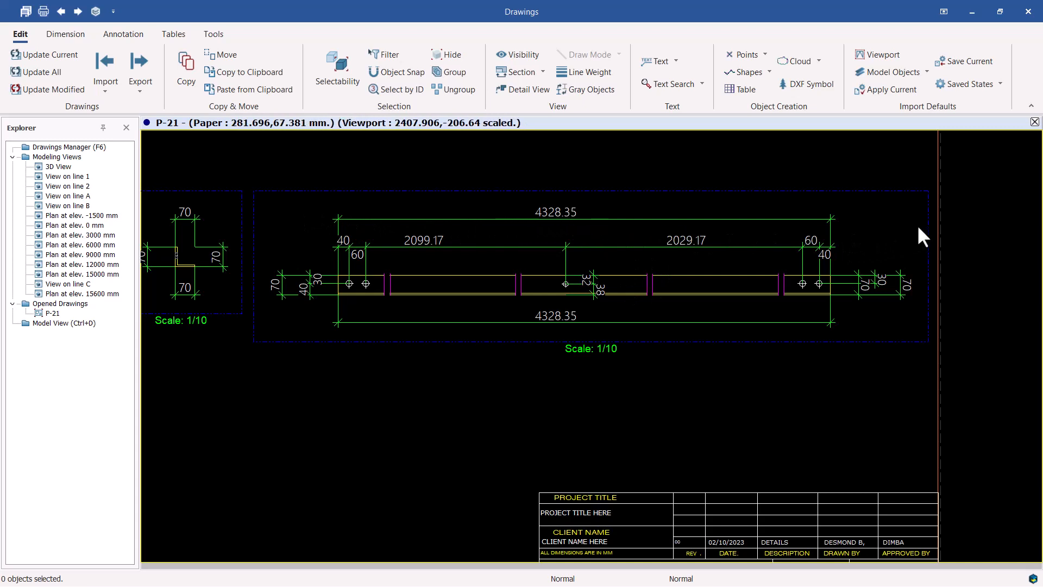
pyautogui.scroll(-2, 743, 294)
pyautogui.scroll(1, 717, 297)
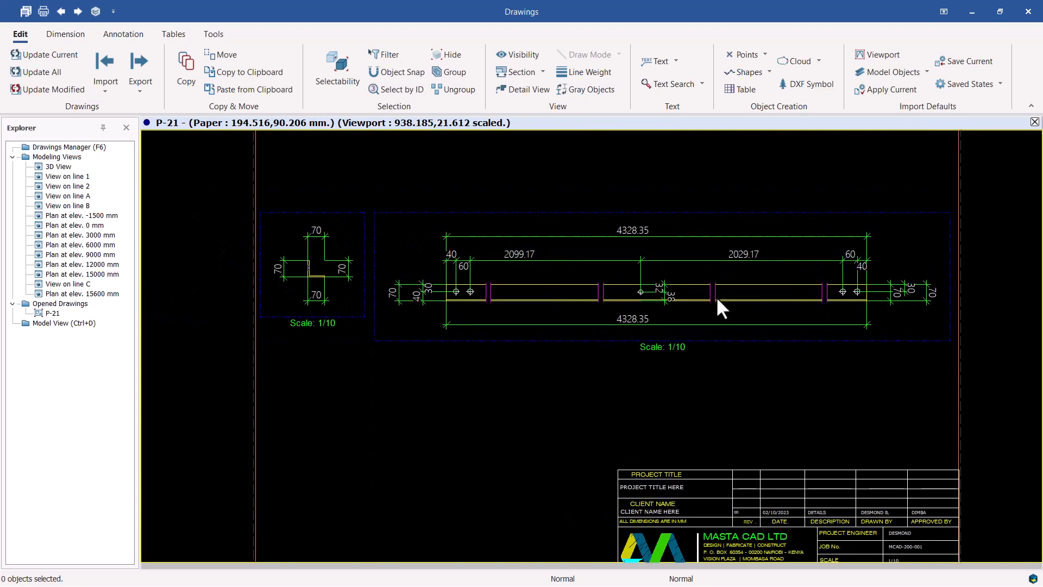
pyautogui.scroll(1, 717, 298)
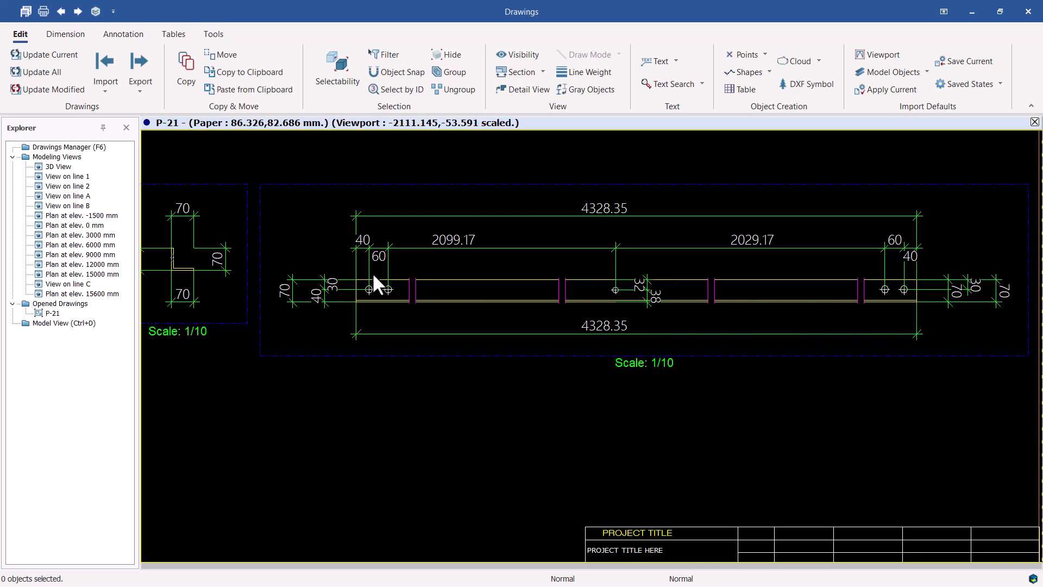
pyautogui.scroll(-3, 757, 329)
pyautogui.scroll(-3, 612, 341)
pyautogui.scroll(3, 477, 288)
pyautogui.scroll(2, 478, 284)
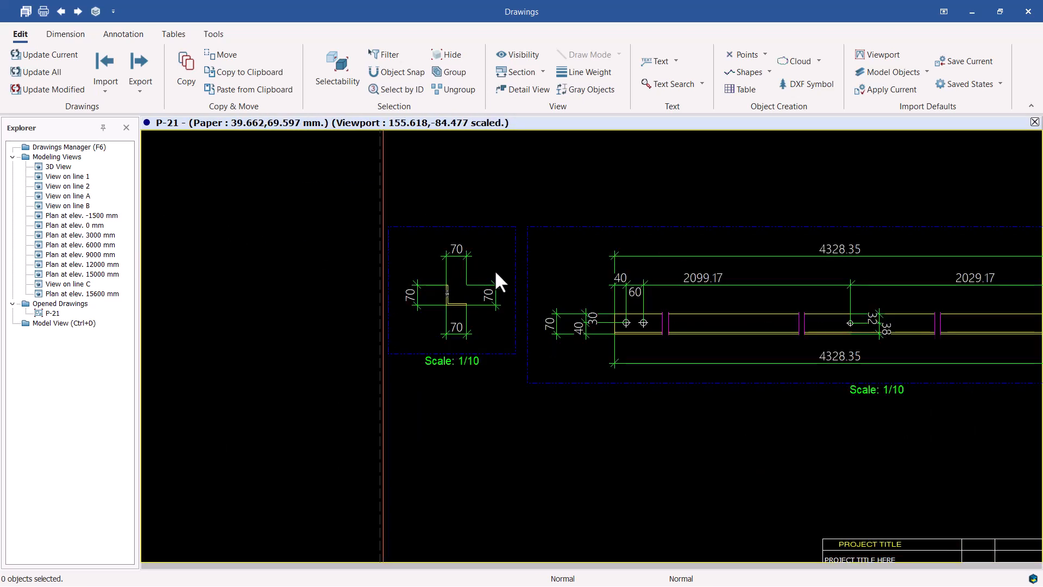
pyautogui.scroll(-3, 500, 285)
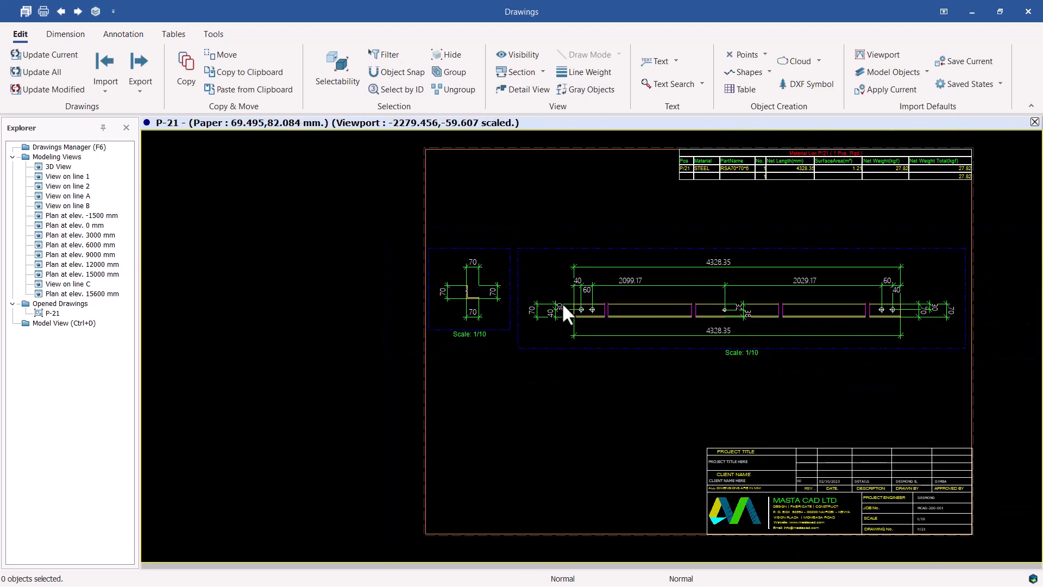
pyautogui.scroll(-2, 183, 309)
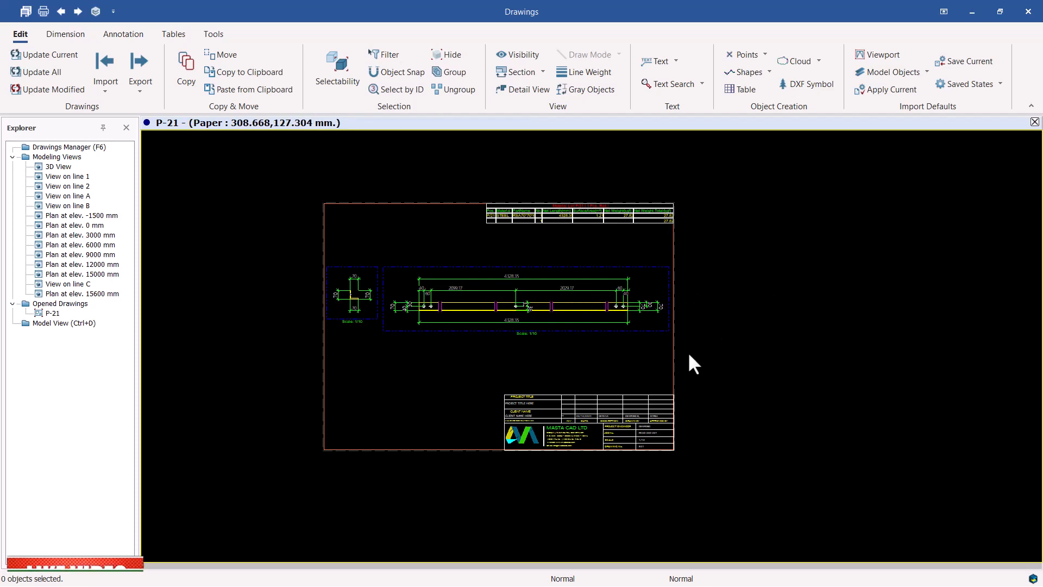
# Examine the project title, client name and dimension note fields in the title block of drawing P-21.
pyautogui.scroll(2, 331, 314)
pyautogui.moveTo(742, 303)
pyautogui.mouseDown(button='middle')
pyautogui.moveTo(773, 279)
pyautogui.moveTo(796, 234)
pyautogui.mouseUp(button='middle')
pyautogui.scroll(3, 902, 468)
pyautogui.scroll(2, 729, 360)
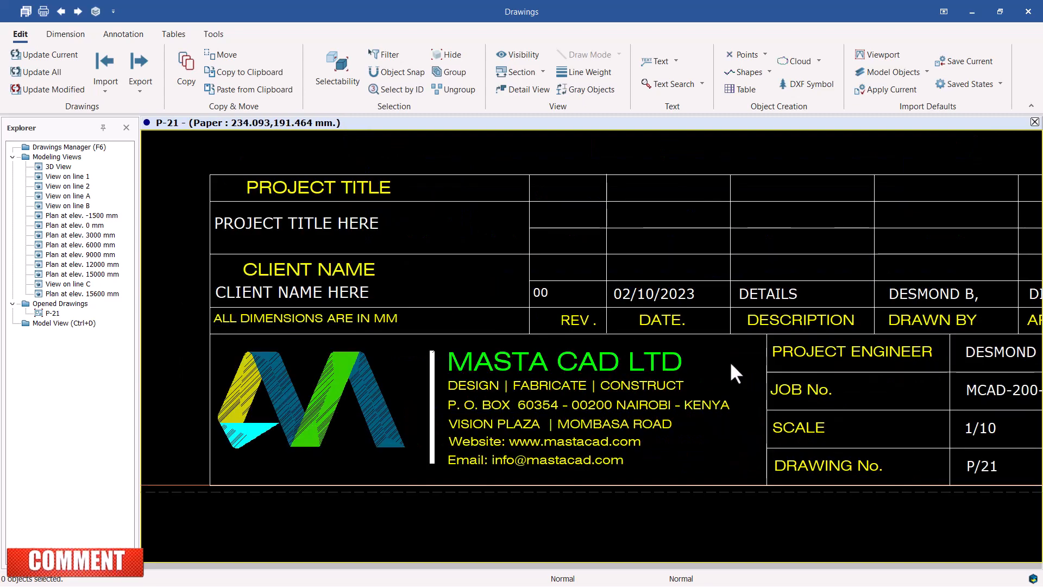
pyautogui.scroll(-2, 807, 356)
pyautogui.moveTo(807, 355); pyautogui.dragTo(741, 401, button='middle')
pyautogui.scroll(3, 352, 245)
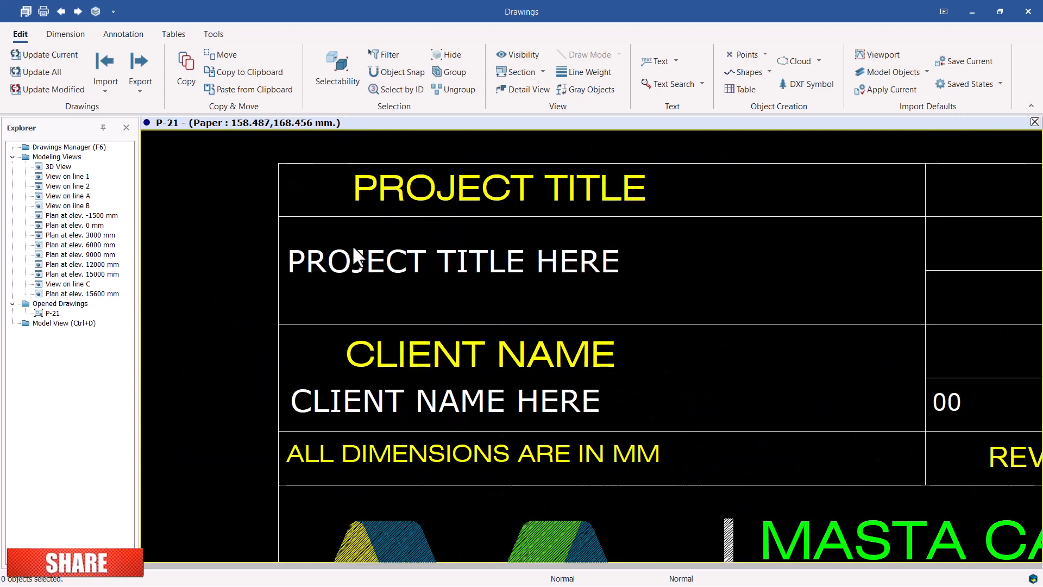
pyautogui.click(387, 255)
pyautogui.scroll(-3, 398, 256)
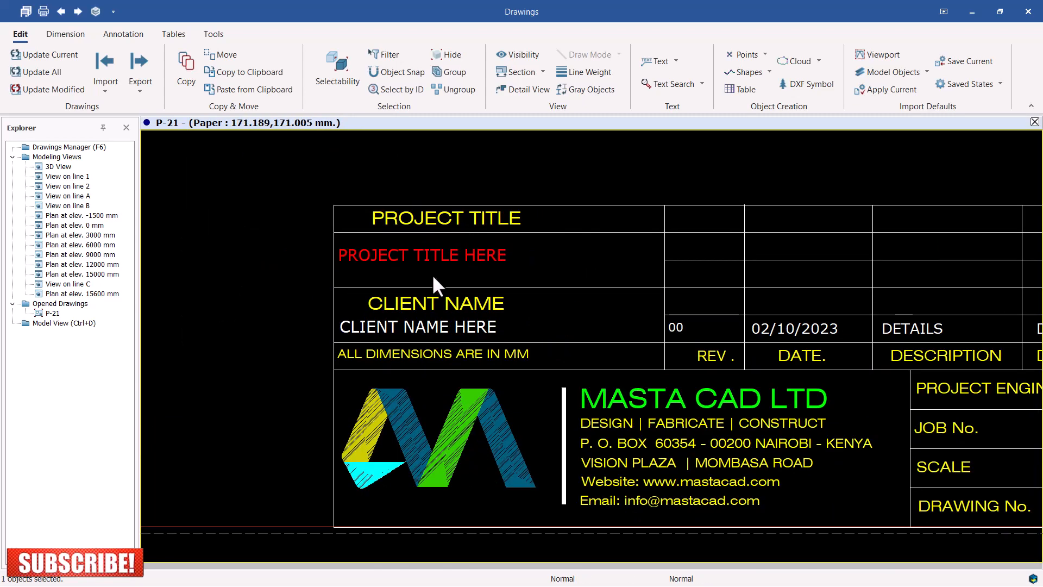
pyautogui.scroll(2, 389, 326)
pyautogui.click(425, 325)
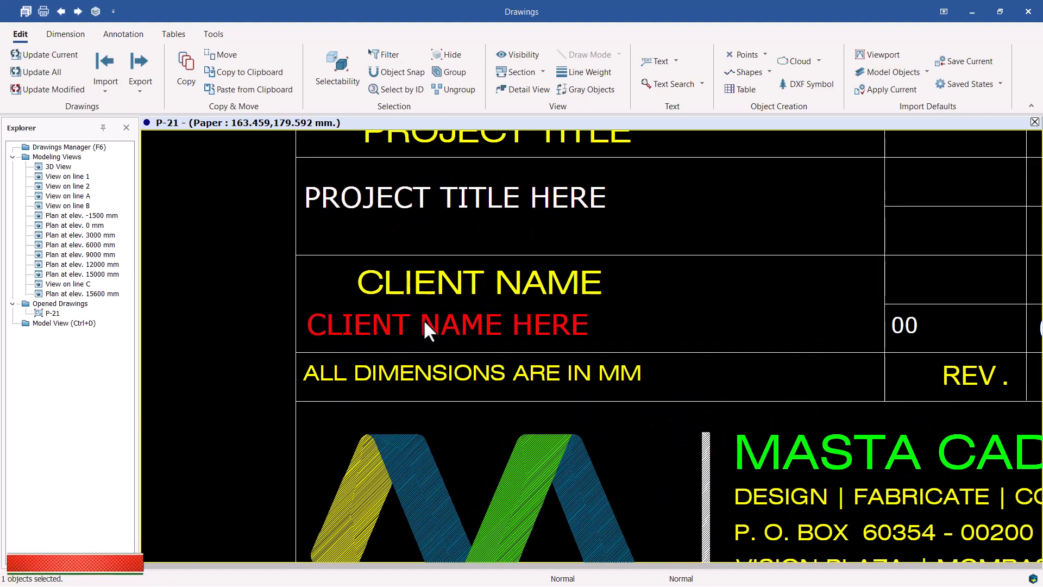
pyautogui.scroll(-3, 338, 320)
pyautogui.scroll(3, 325, 343)
pyautogui.scroll(1, 325, 343)
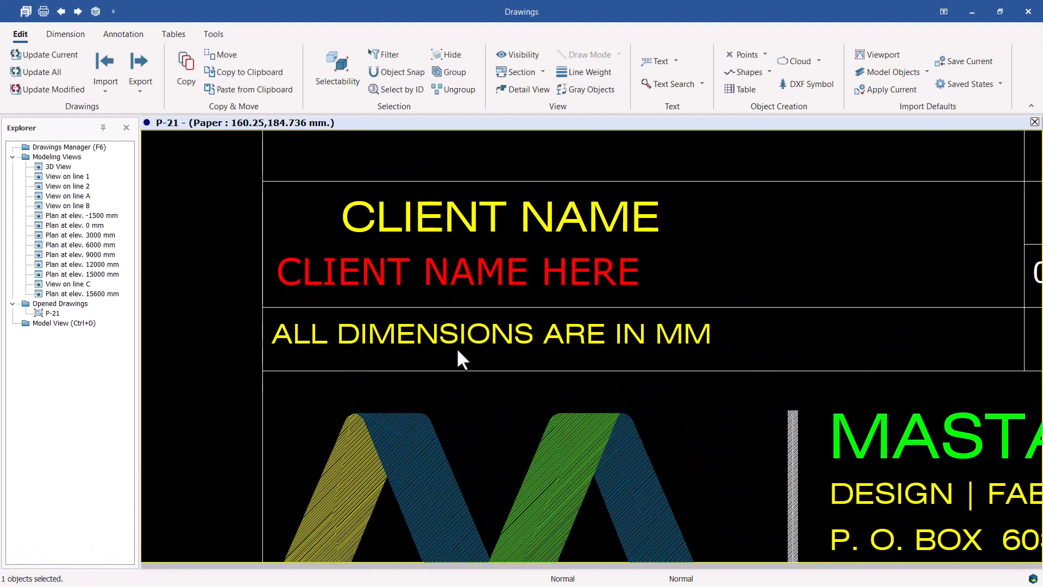
pyautogui.scroll(-2, 365, 320)
pyautogui.scroll(-3, 488, 340)
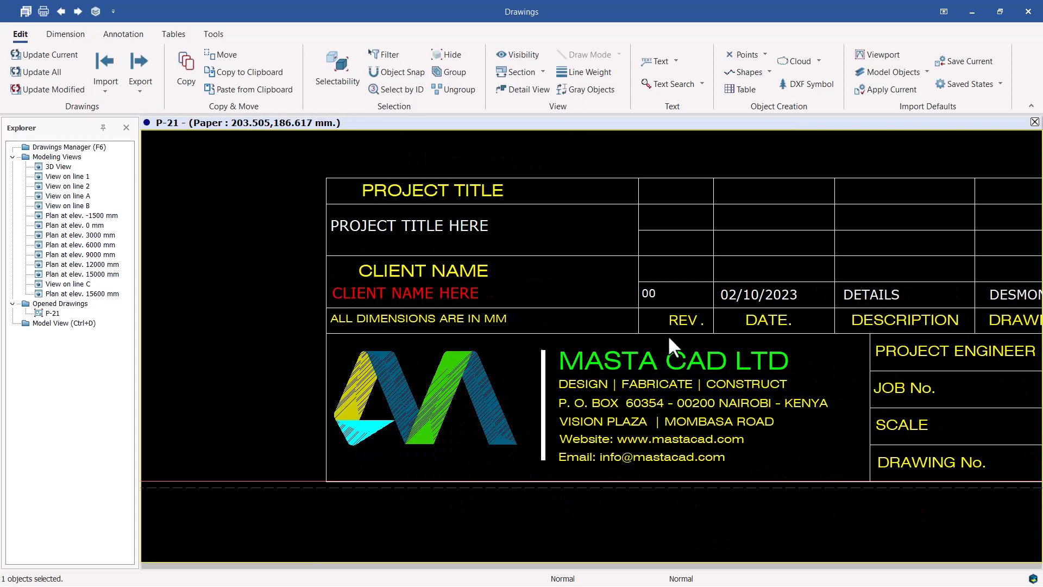
# Examine the revision, approval, project engineer, job number, scale and drawing number fields of the P-21 title block.
pyautogui.moveTo(878, 366); pyautogui.dragTo(601, 357, button='middle')
pyautogui.scroll(2, 685, 383)
pyautogui.scroll(1, 685, 383)
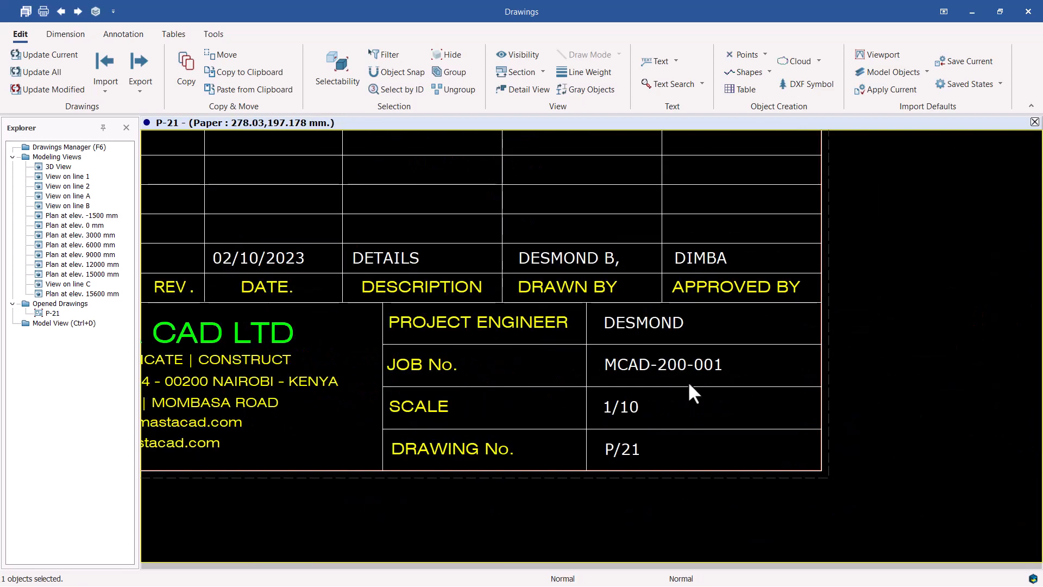
pyautogui.moveTo(665, 371)
pyautogui.mouseDown(button='middle')
pyautogui.moveTo(734, 307)
pyautogui.moveTo(741, 286)
pyautogui.mouseUp(button='middle')
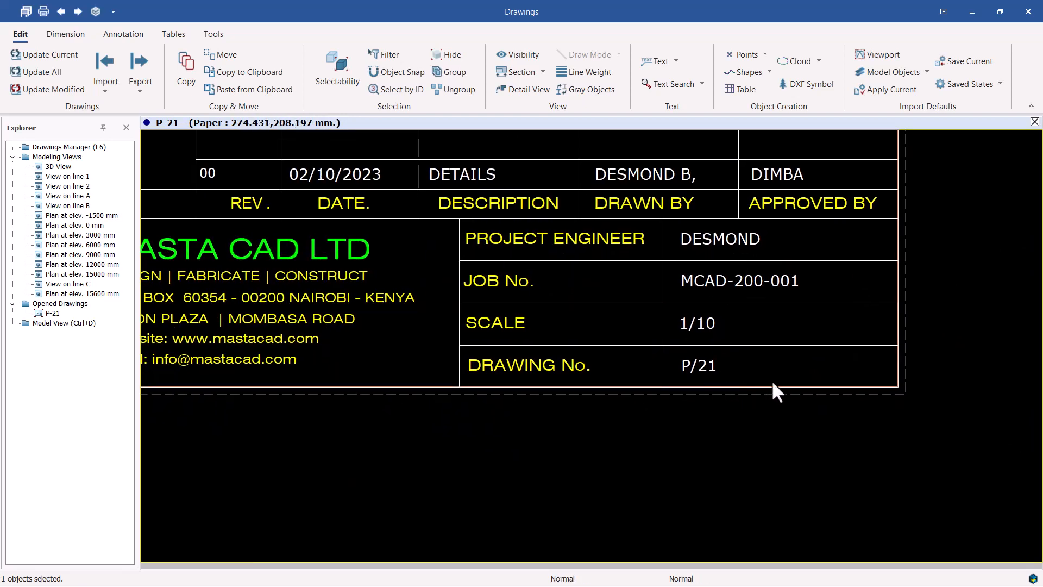
pyautogui.scroll(-3, 786, 381)
pyautogui.moveTo(742, 341)
pyautogui.mouseDown(button='middle')
pyautogui.moveTo(794, 368)
pyautogui.moveTo(833, 444)
pyautogui.mouseUp(button='middle')
pyautogui.scroll(-3, 842, 364)
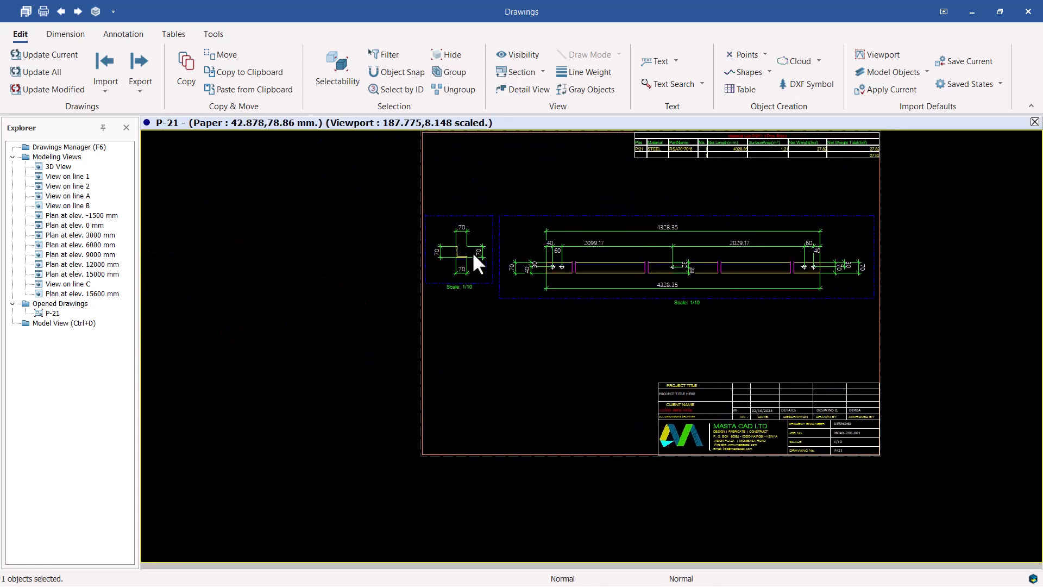
# Open drawing P-18 from the Drawings Manager and inspect its section and front views.
pyautogui.click(100, 150)
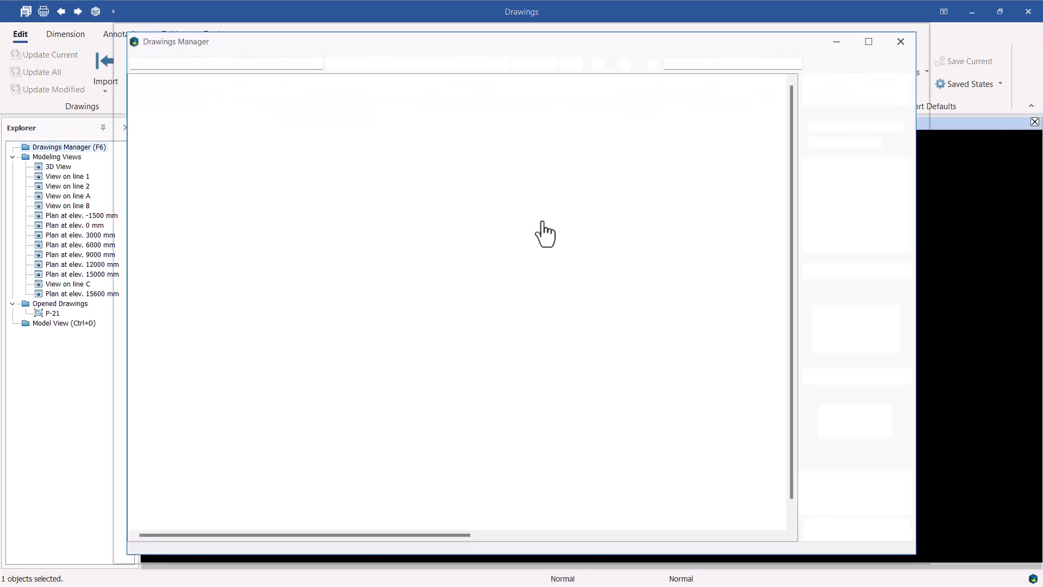
pyautogui.doubleClick(154, 100)
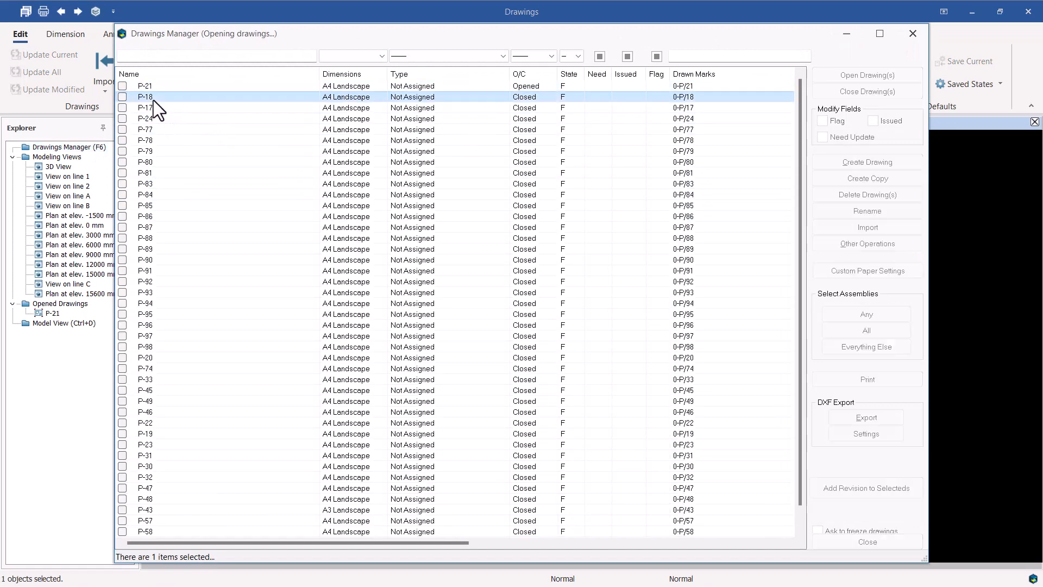
pyautogui.click(913, 34)
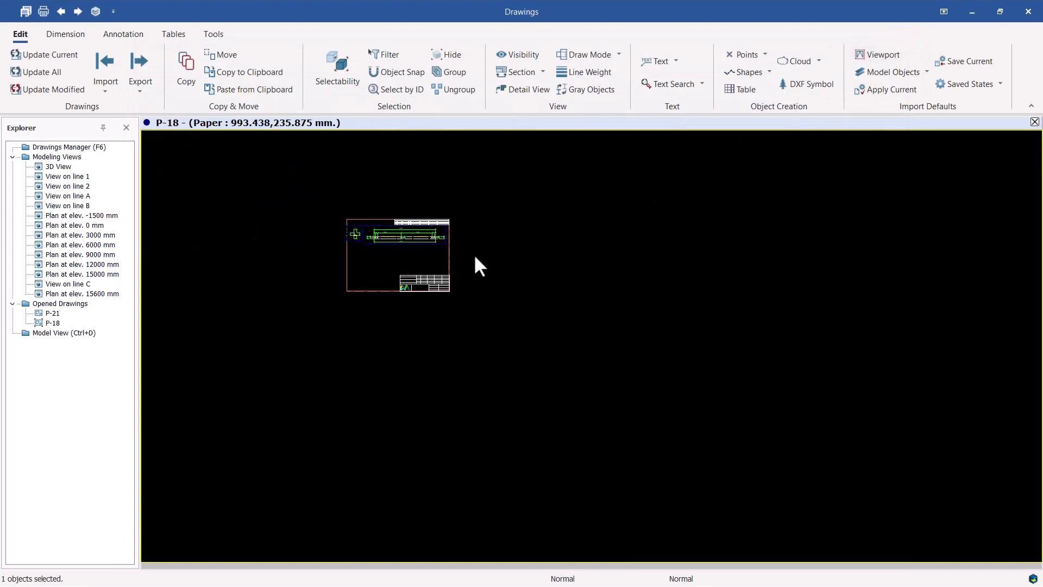
pyautogui.scroll(2, 340, 233)
pyautogui.scroll(3, 589, 250)
pyautogui.scroll(1, 682, 242)
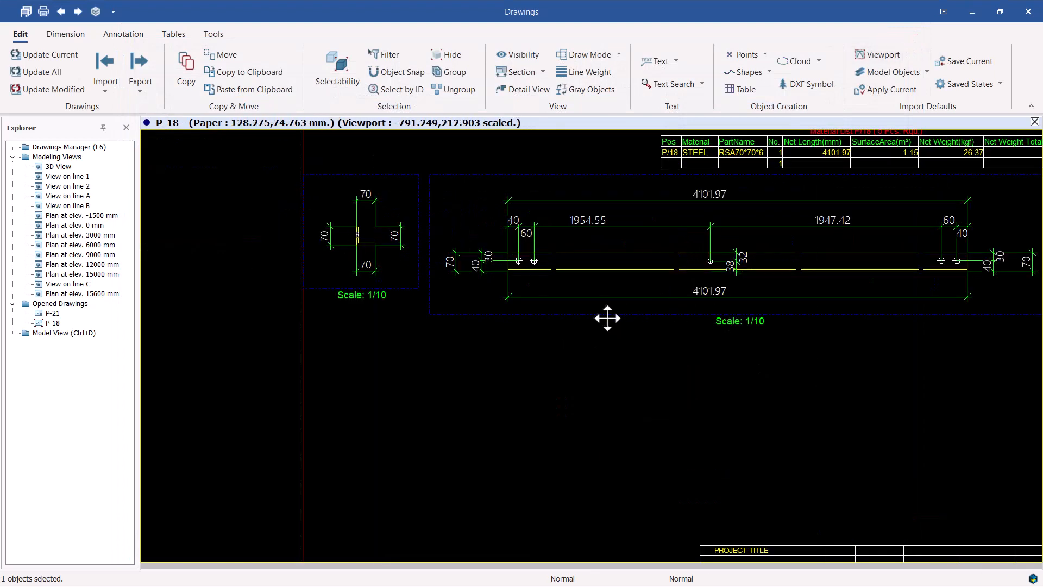
# Open drawing P-74 from the Drawings Manager and inspect its two dimensioned views.
pyautogui.doubleClick(94, 147)
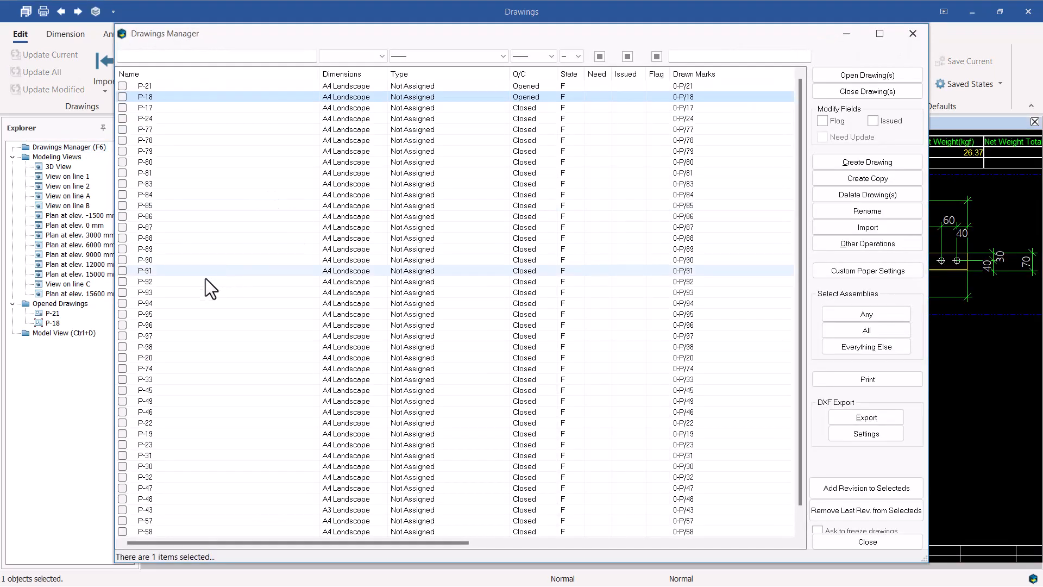
pyautogui.click(145, 370)
pyautogui.doubleClick(147, 375)
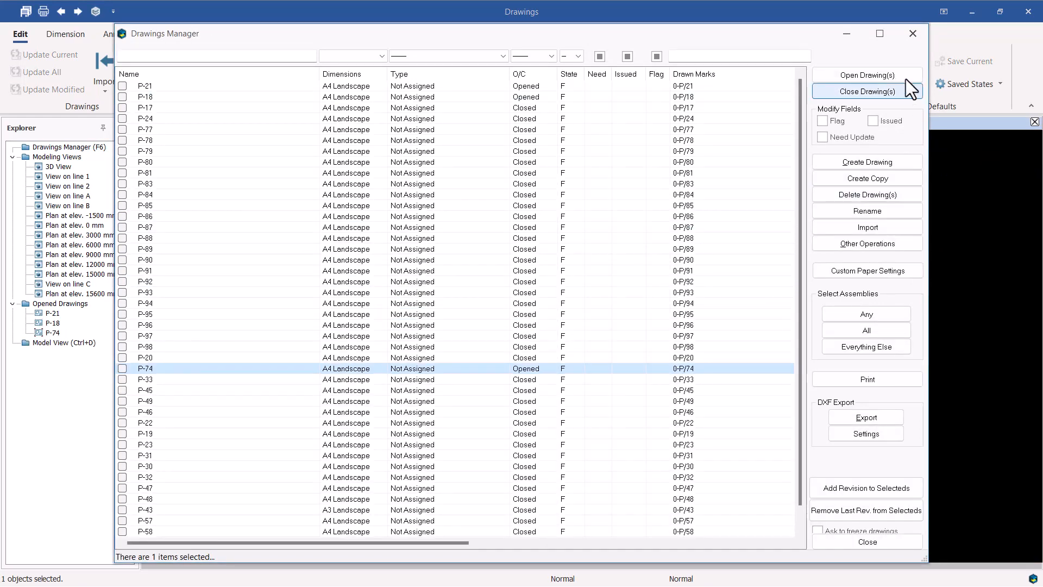
pyautogui.click(923, 33)
pyautogui.scroll(5, 263, 200)
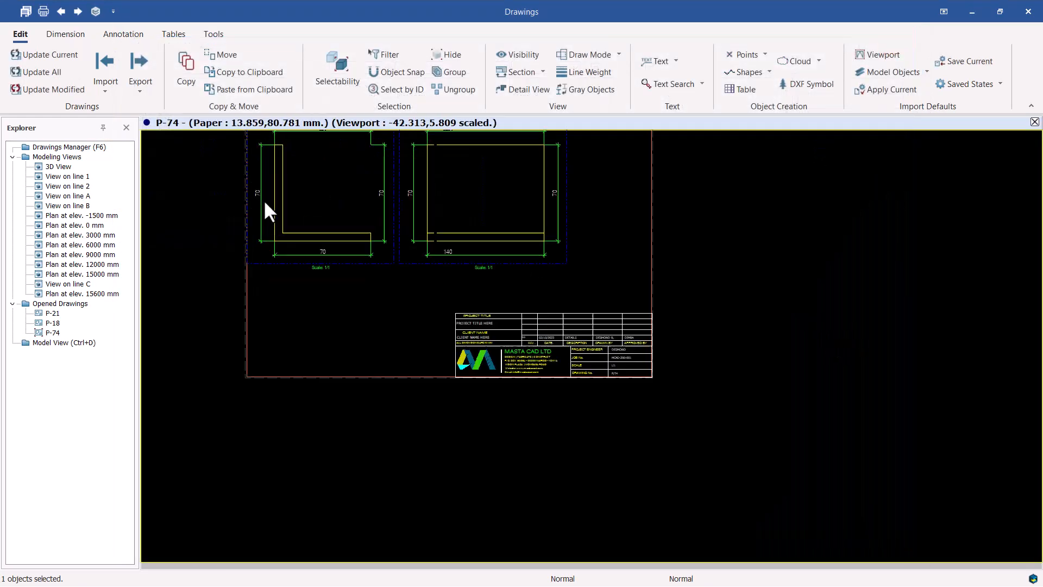
pyautogui.scroll(-5, 633, 277)
pyautogui.scroll(4, 409, 212)
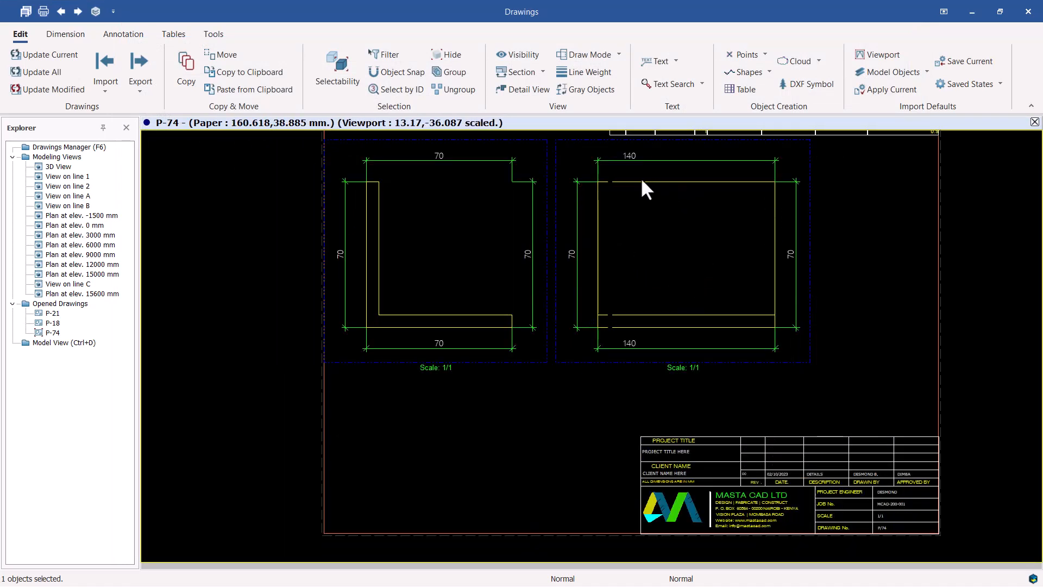
pyautogui.scroll(1, 629, 175)
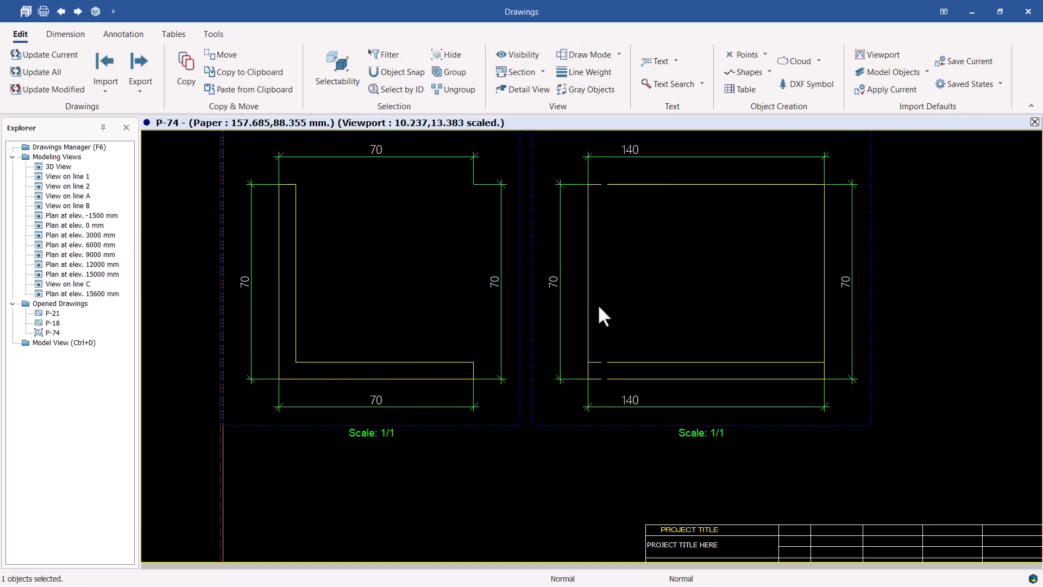
# Open drawing P-19 from the Drawings Manager and inspect its sheet layout.
pyautogui.doubleClick(98, 150)
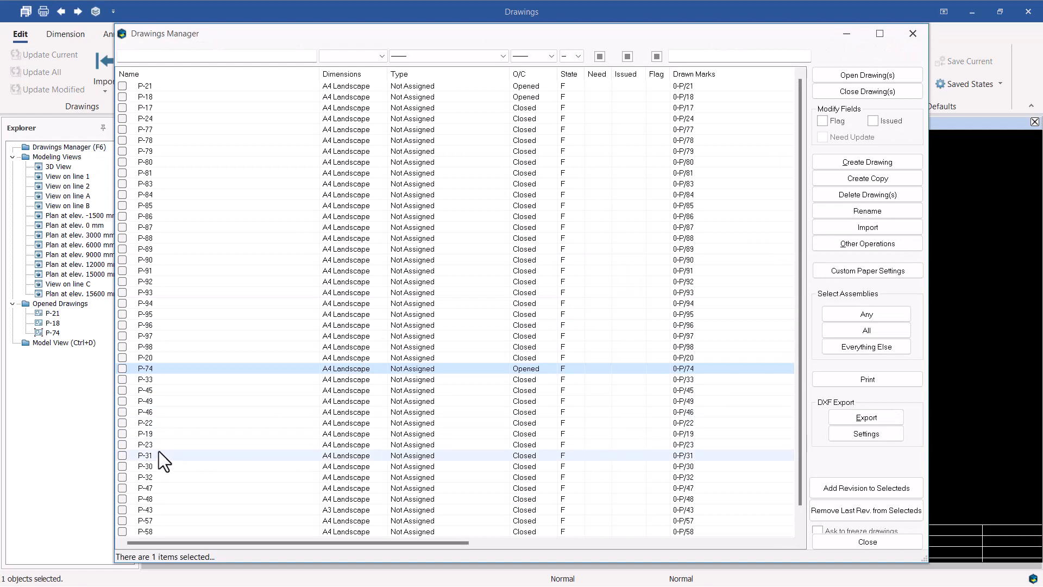
pyautogui.doubleClick(144, 433)
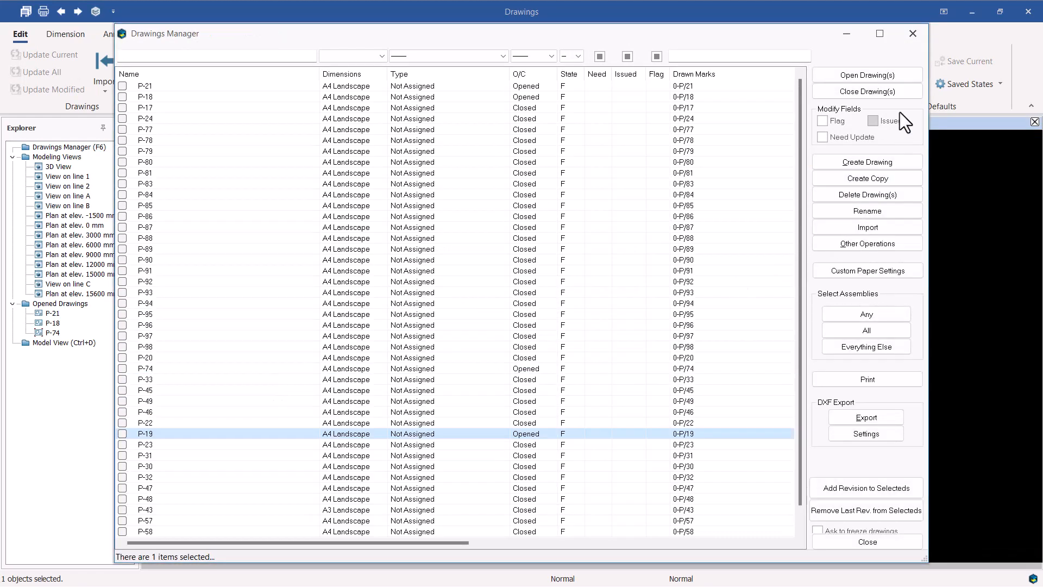
pyautogui.click(912, 33)
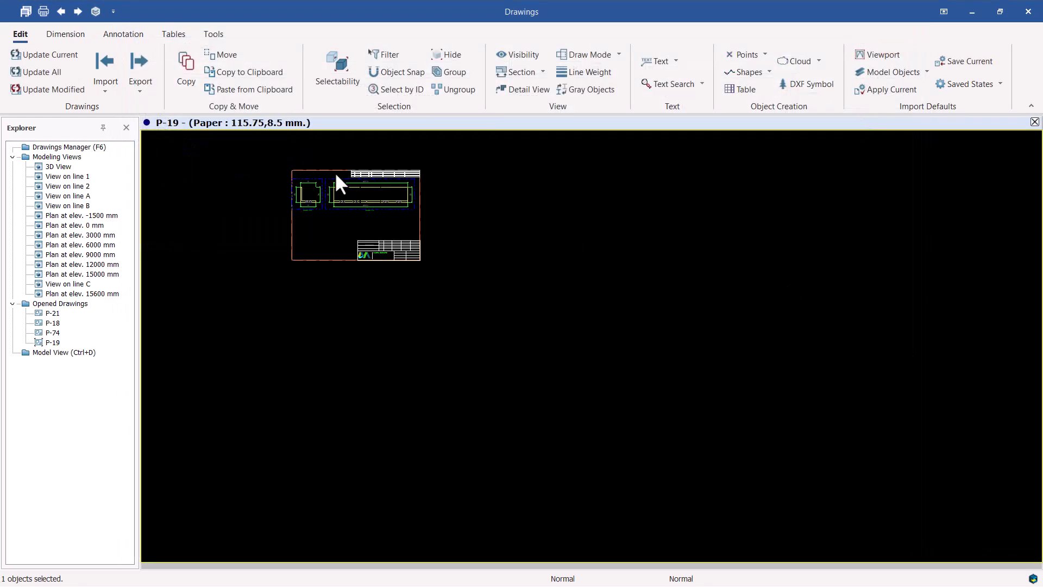
pyautogui.scroll(5, 315, 173)
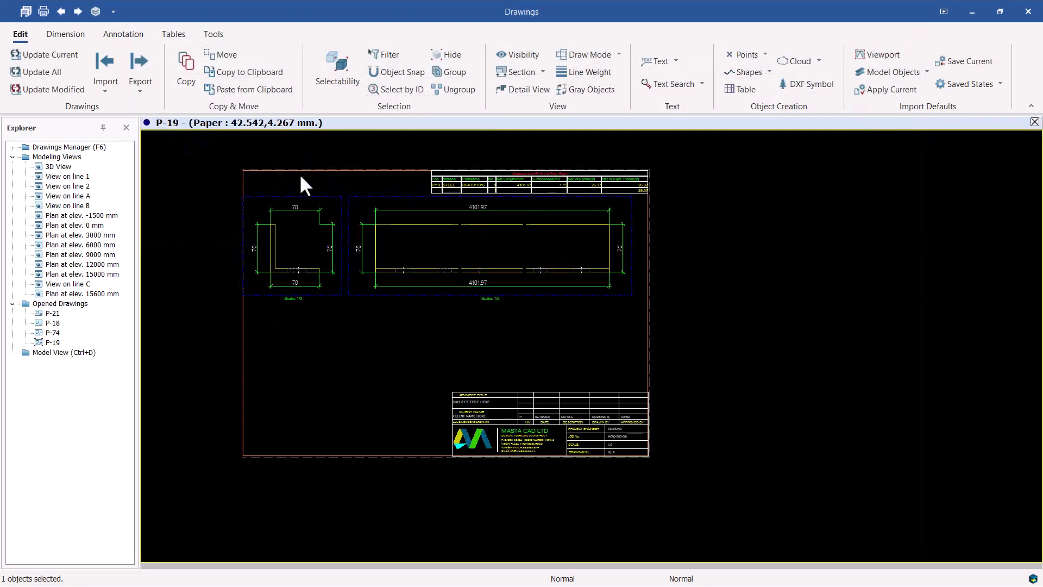
# Open drawing P-79 from the Drawings Manager and bring its views and material list into sight.
pyautogui.doubleClick(101, 149)
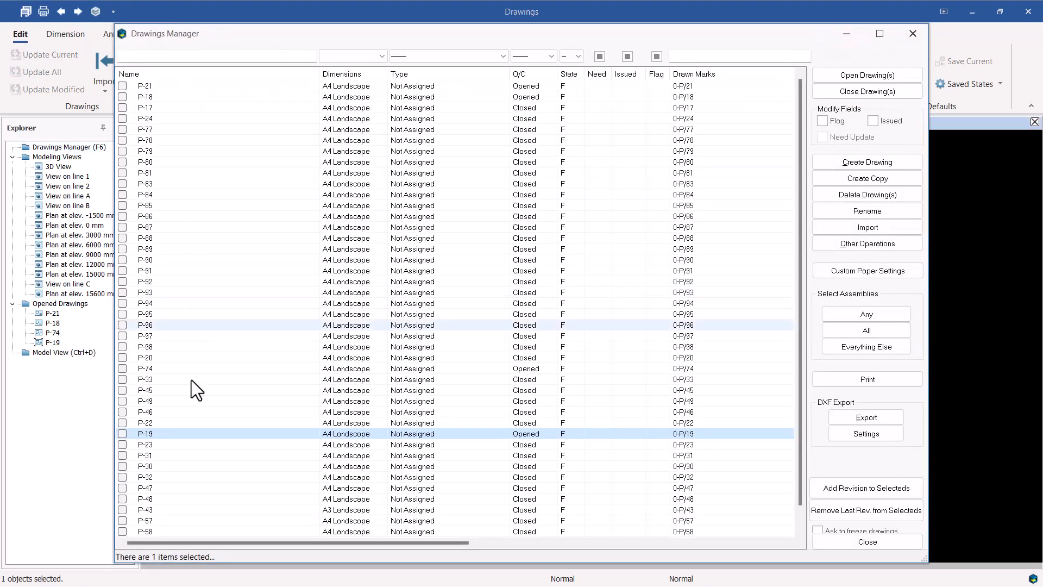
pyautogui.doubleClick(144, 152)
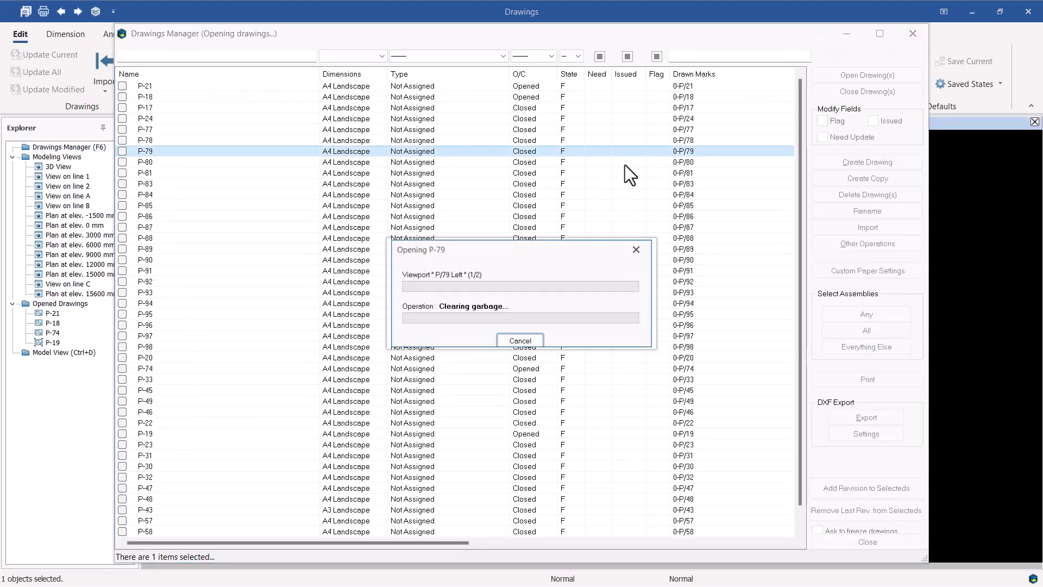
pyautogui.click(908, 40)
pyautogui.scroll(5, 308, 185)
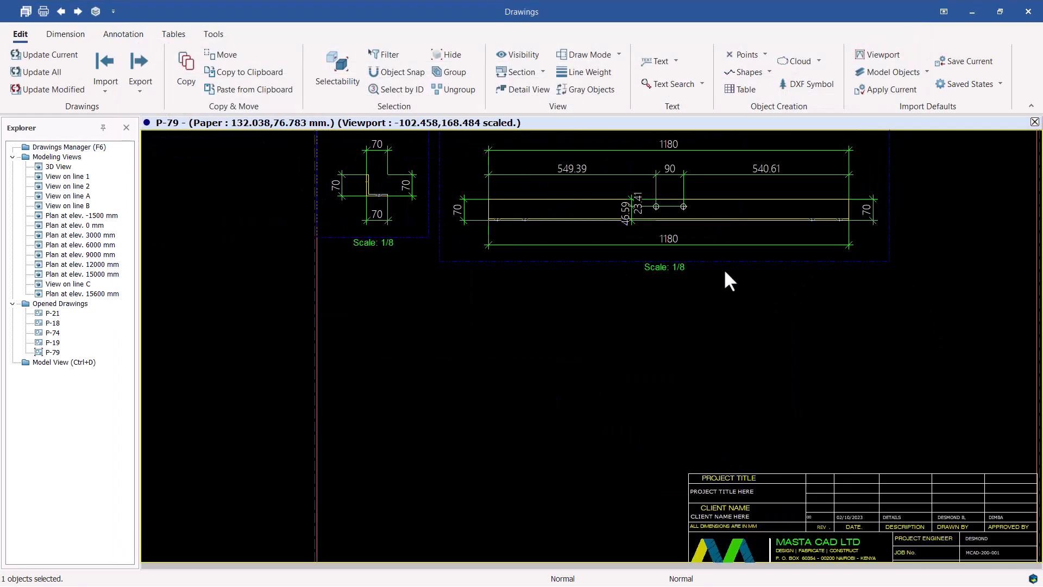
pyautogui.moveTo(779, 266); pyautogui.dragTo(782, 315, button='middle')
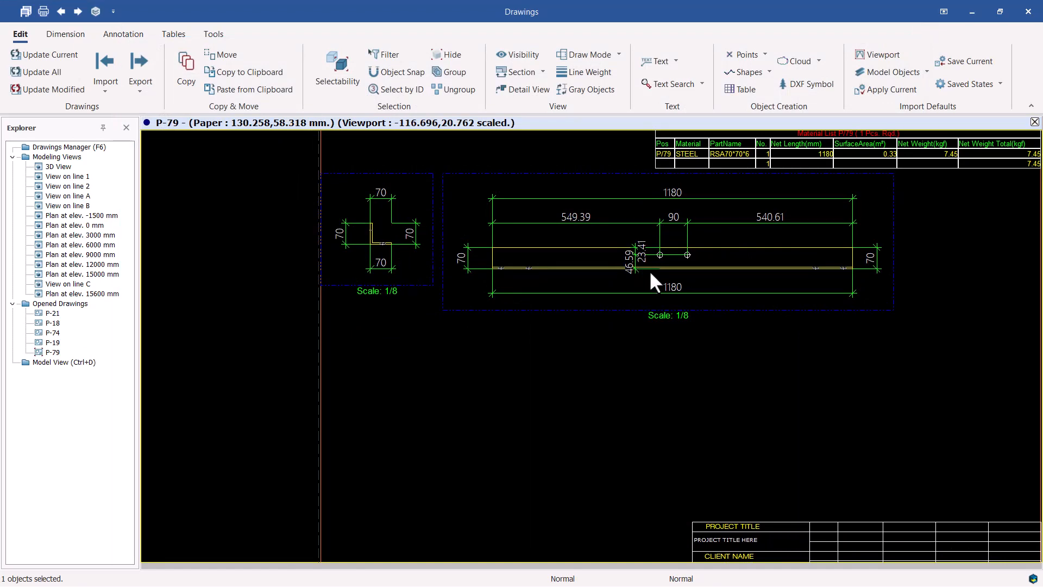
# Examine the dimensioned views, title block and material list of drawing P-79.
pyautogui.scroll(2, 671, 273)
pyautogui.scroll(-6, 670, 273)
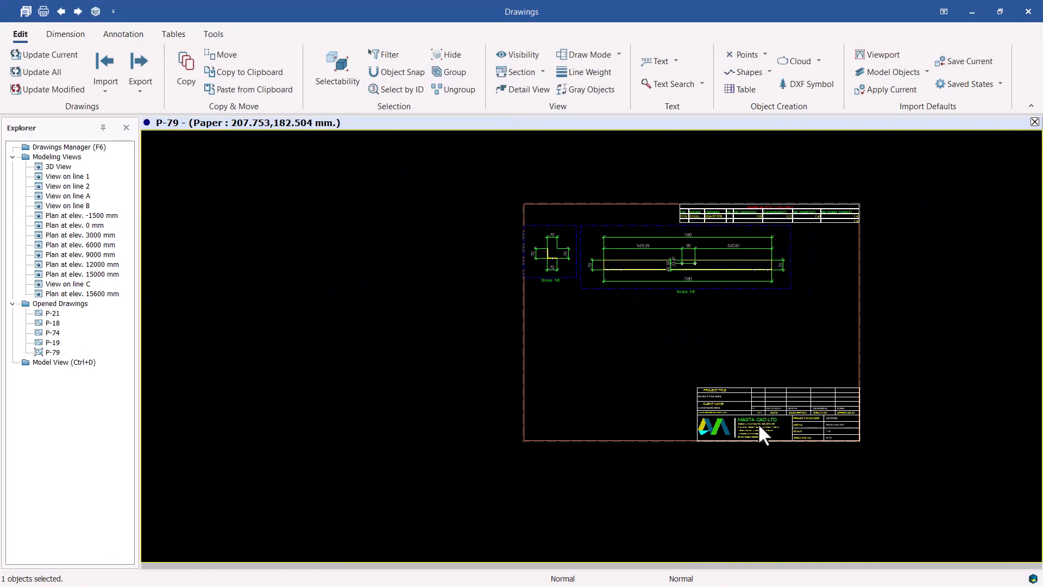
pyautogui.scroll(3, 757, 421)
pyautogui.scroll(-4, 802, 399)
pyautogui.scroll(1, 818, 410)
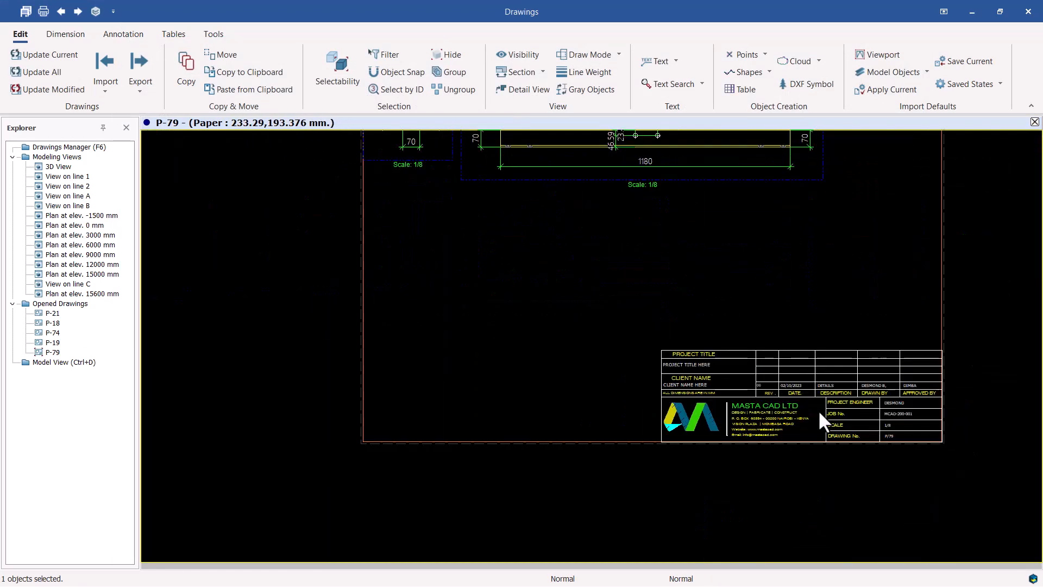
pyautogui.moveTo(747, 291); pyautogui.dragTo(762, 416, button='middle')
pyautogui.scroll(3, 675, 182)
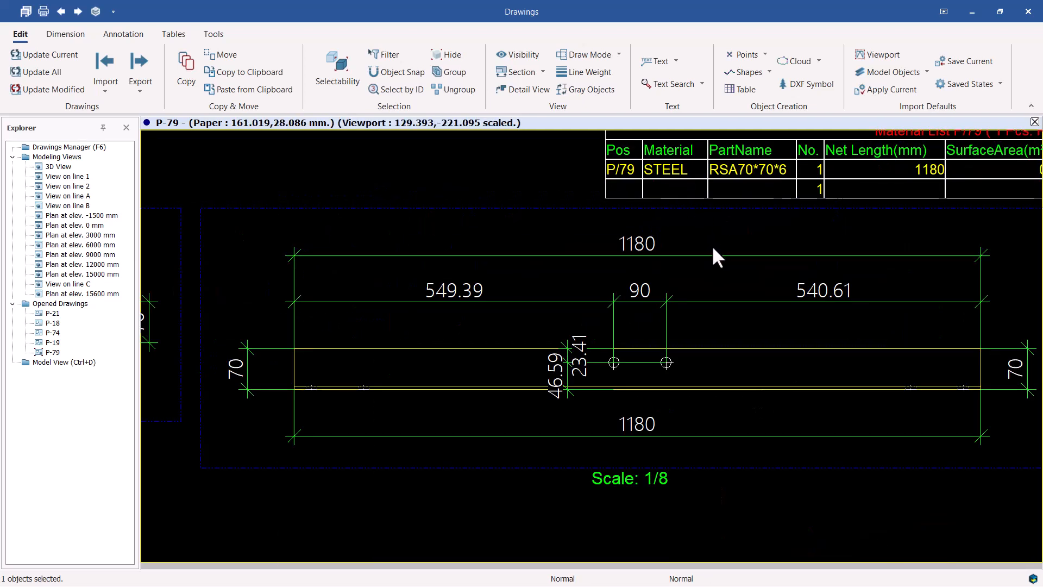
pyautogui.scroll(-2, 688, 252)
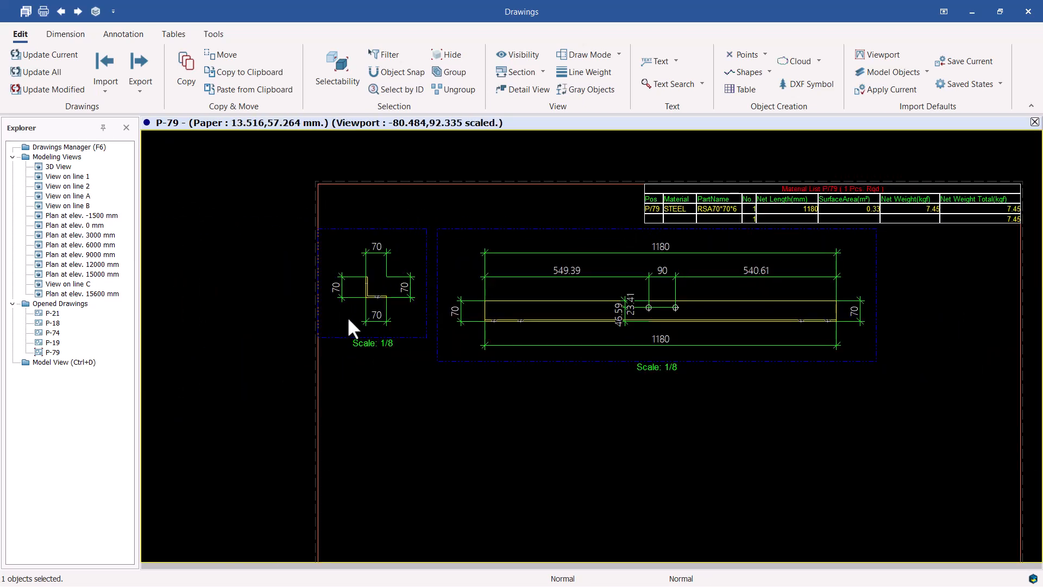
pyautogui.scroll(-2, 392, 271)
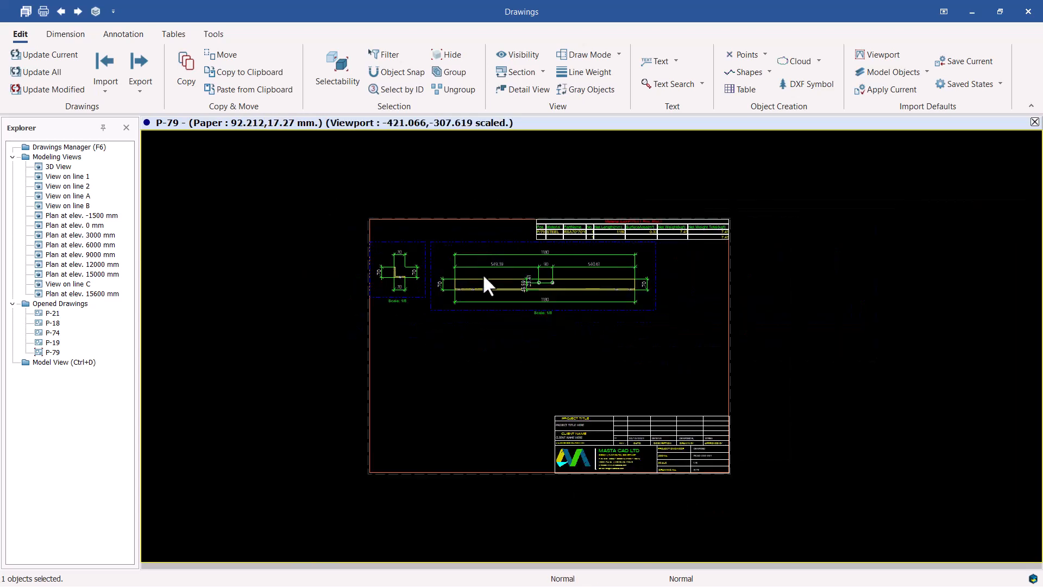
# Select both viewports of drawing P-79 and move them together down toward the middle of the sheet.
pyautogui.scroll(2, 402, 326)
pyautogui.moveTo(871, 328); pyautogui.dragTo(415, 187)
pyautogui.scroll(-2, 634, 291)
pyautogui.scroll(1, 684, 286)
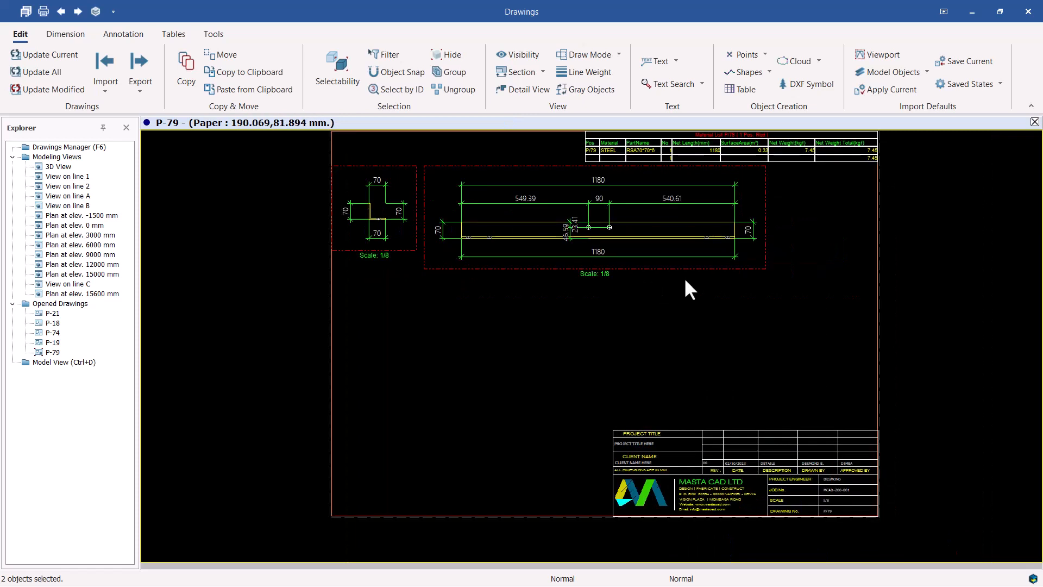
pyautogui.moveTo(693, 270); pyautogui.dragTo(759, 355)
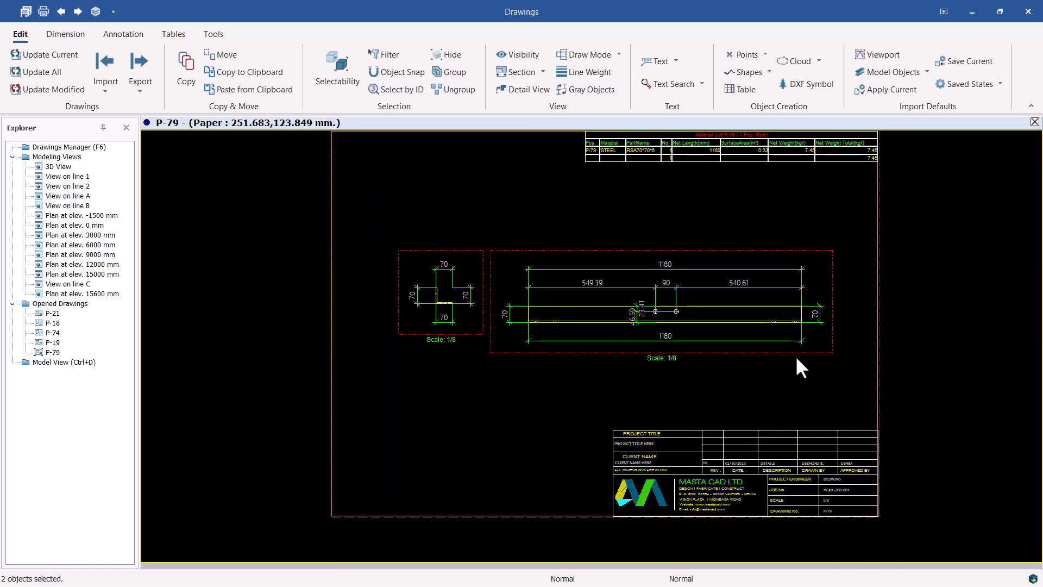